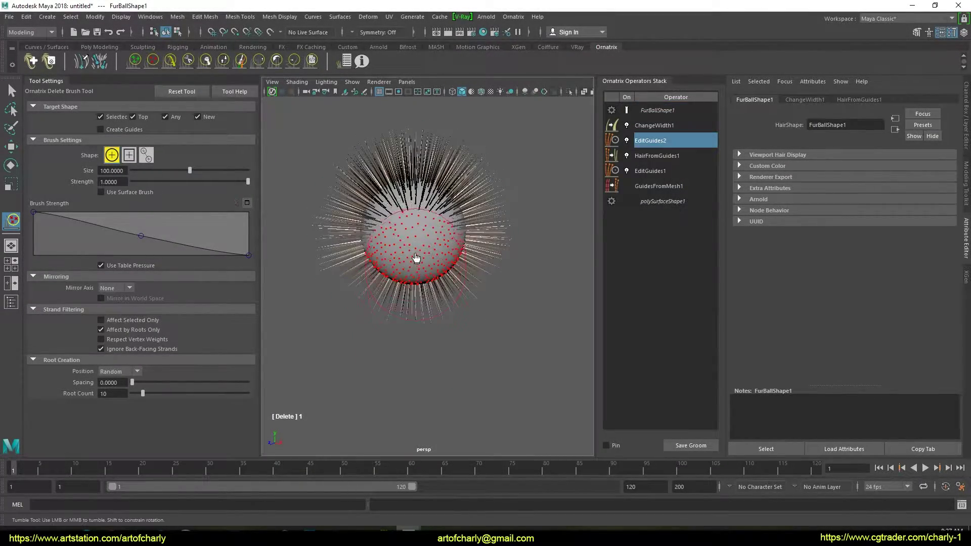
Step: Orbit around the finished fur ball preview to view it from two sides
mouse_move(417, 307)
alt+mouse_down()
mouse_move(507, 288)
mouse_move(399, 331)
mouse_move(382, 293)
alt+mouse_up()
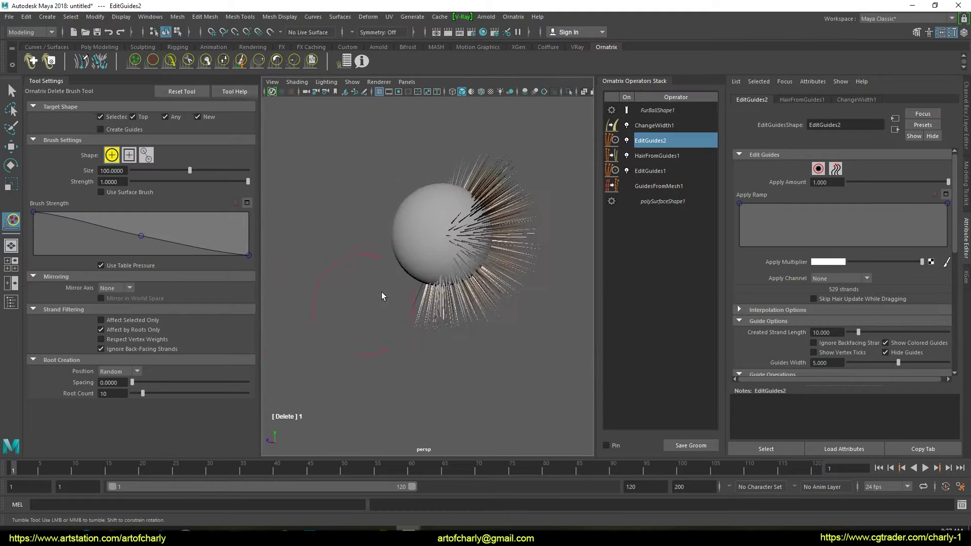
mouse_move(357, 352)
alt+mouse_down()
mouse_move(503, 336)
mouse_move(516, 215)
alt+mouse_up()
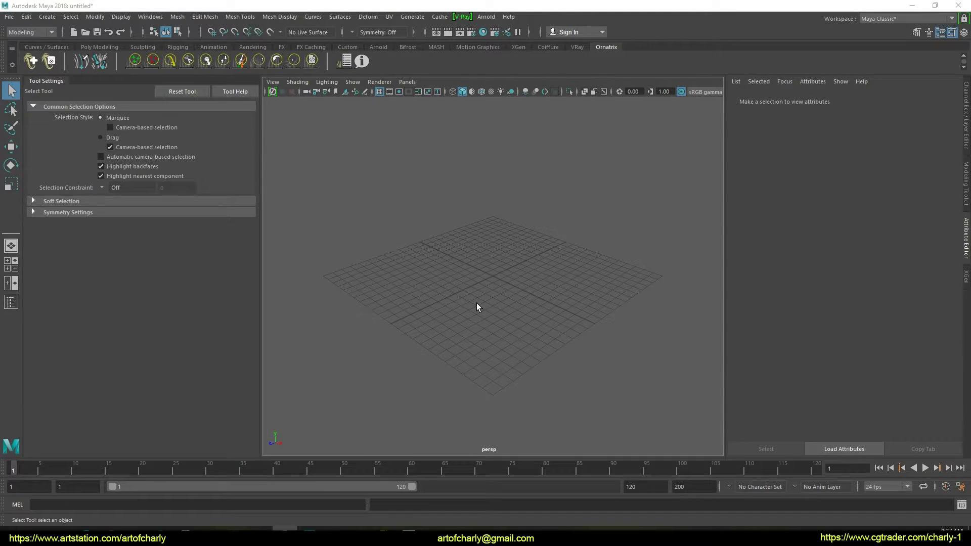
Step: Create a Fur Ball groom from the Ornatrix Select Groom dialog and frame it in the viewport
click(31, 61)
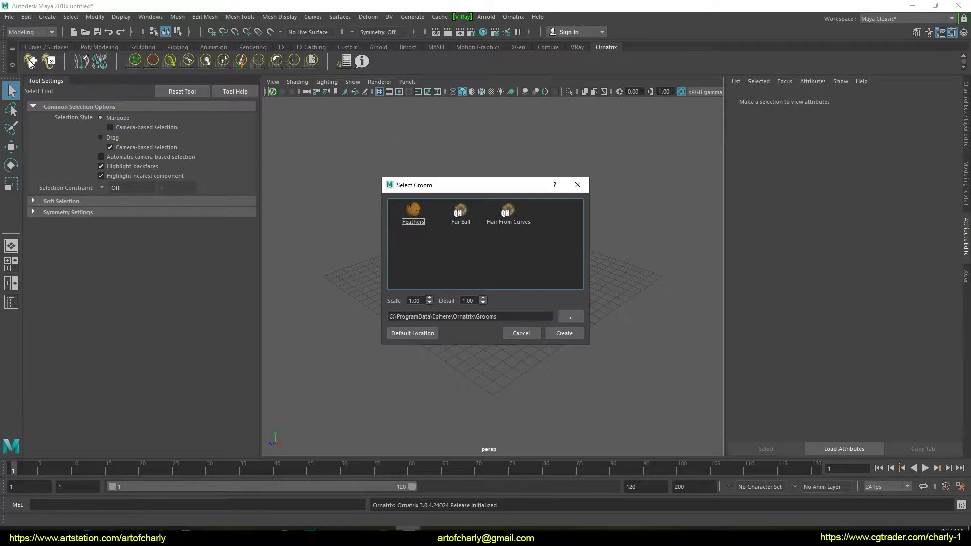
double_click(460, 212)
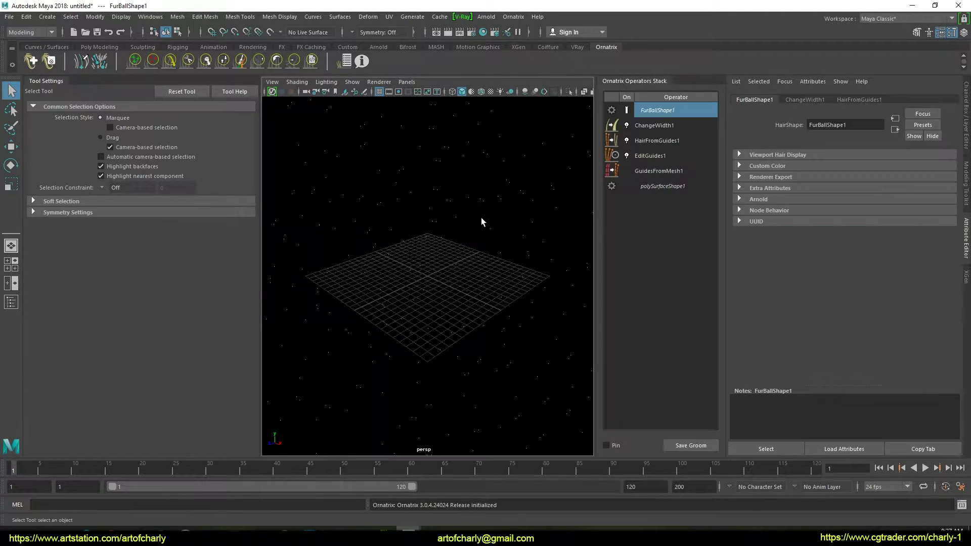
scroll(433, 131, up, 5)
scroll(434, 131, down, 5)
scroll(489, 246, up, 1)
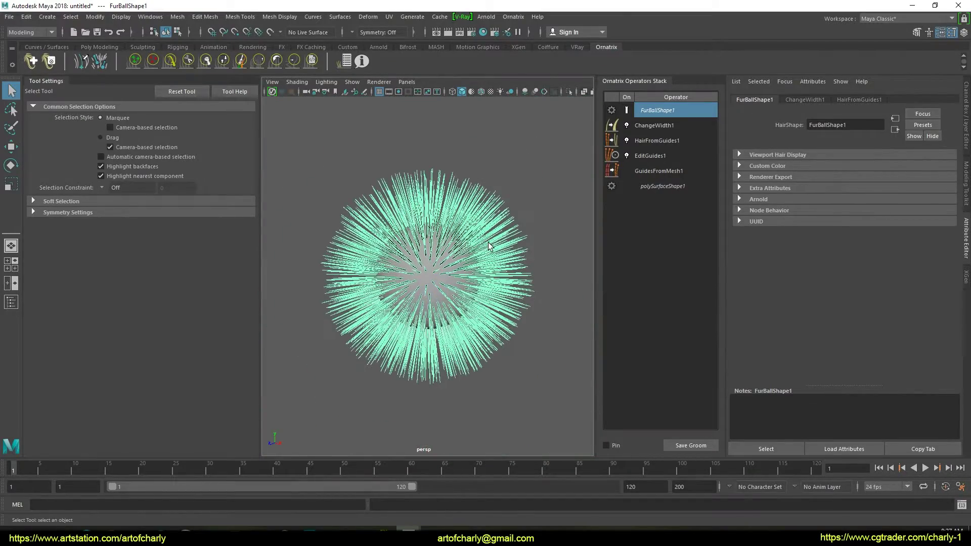
Step: Use the Delete Brush to add an EditGuides2 layer and erase guides from half the sphere
click(152, 60)
alt+drag(438, 308, 409, 346)
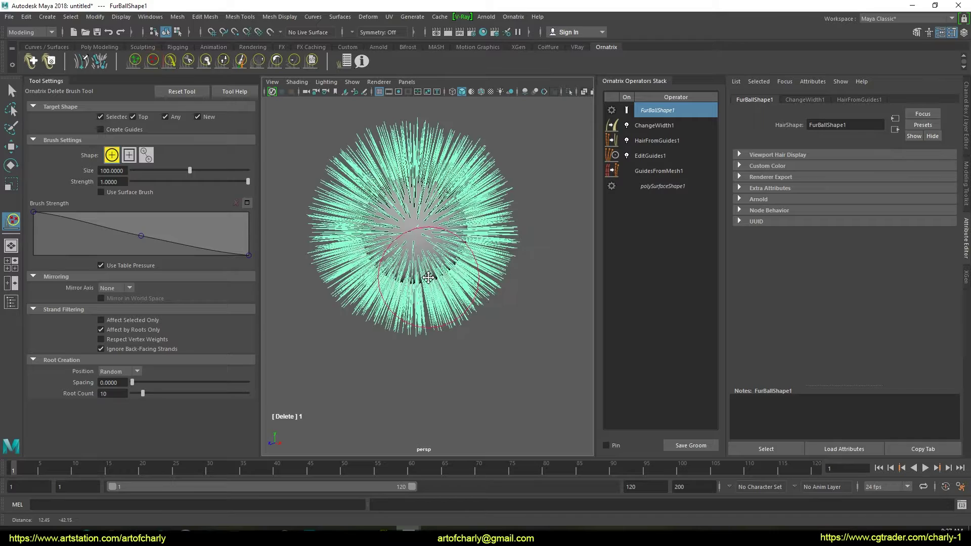
click(409, 327)
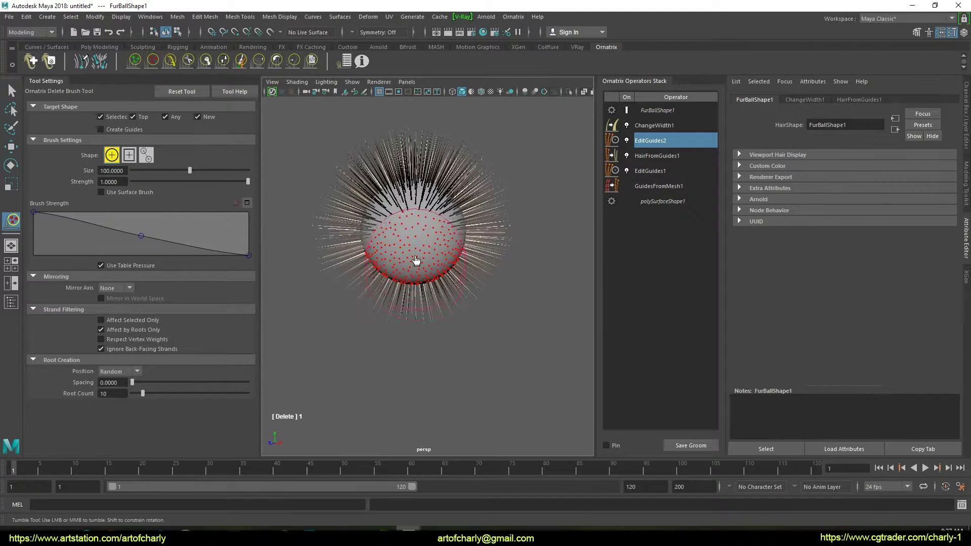
mouse_move(390, 269)
mouse_down()
mouse_move(498, 290)
mouse_move(439, 234)
mouse_up()
mouse_move(434, 304)
alt+mouse_down()
mouse_move(412, 329)
mouse_move(349, 308)
alt+mouse_up()
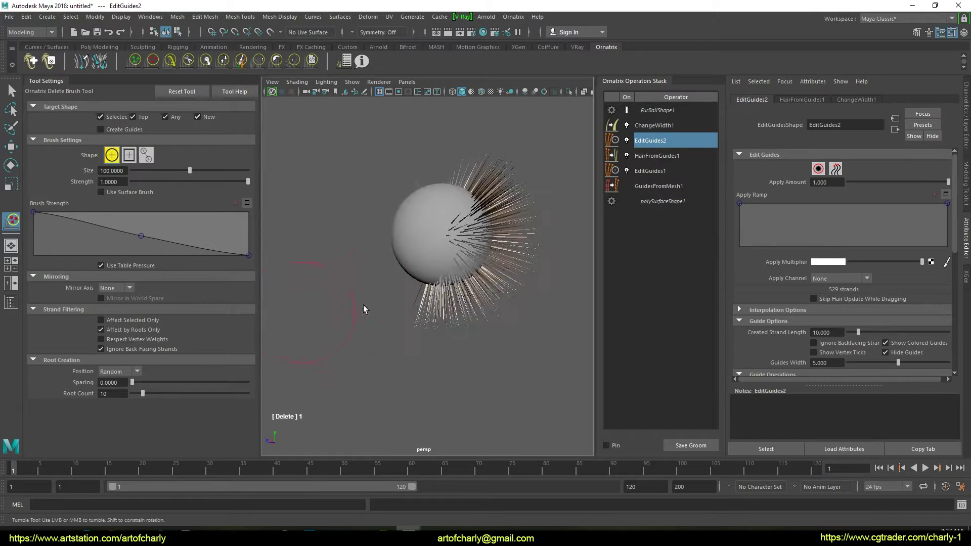
mouse_move(401, 287)
alt+mouse_down()
mouse_move(415, 258)
mouse_move(521, 322)
mouse_move(561, 321)
mouse_move(533, 332)
alt+mouse_up()
alt+middle_drag(533, 331, 496, 347)
alt+drag(496, 346, 489, 314)
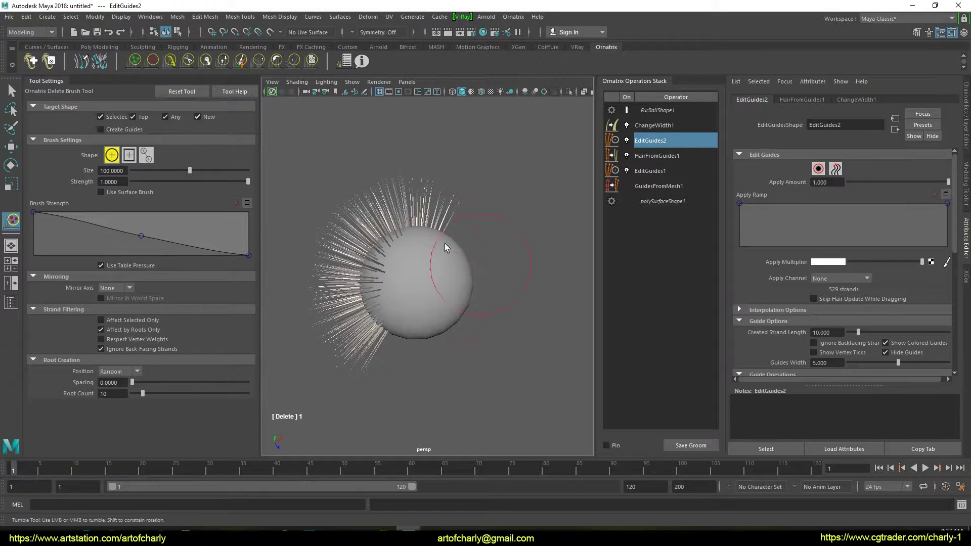
click(135, 61)
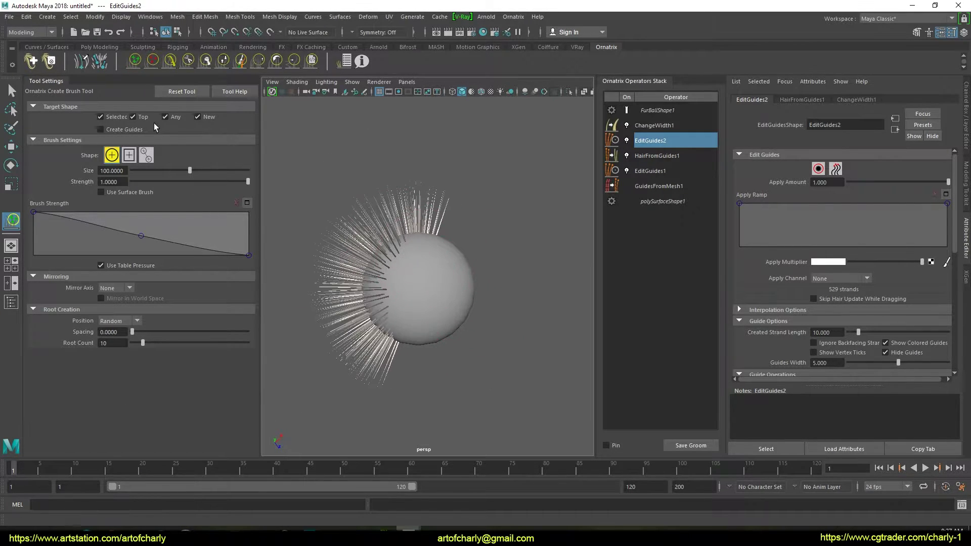
Step: Comb the strands on top of the Fur Ball sideways with the Ornatrix Comb Brush
mouse_move(452, 320)
alt+mouse_down()
mouse_move(471, 334)
mouse_move(419, 293)
mouse_move(466, 321)
mouse_move(438, 292)
mouse_move(489, 243)
mouse_move(534, 239)
mouse_move(438, 226)
alt+mouse_up()
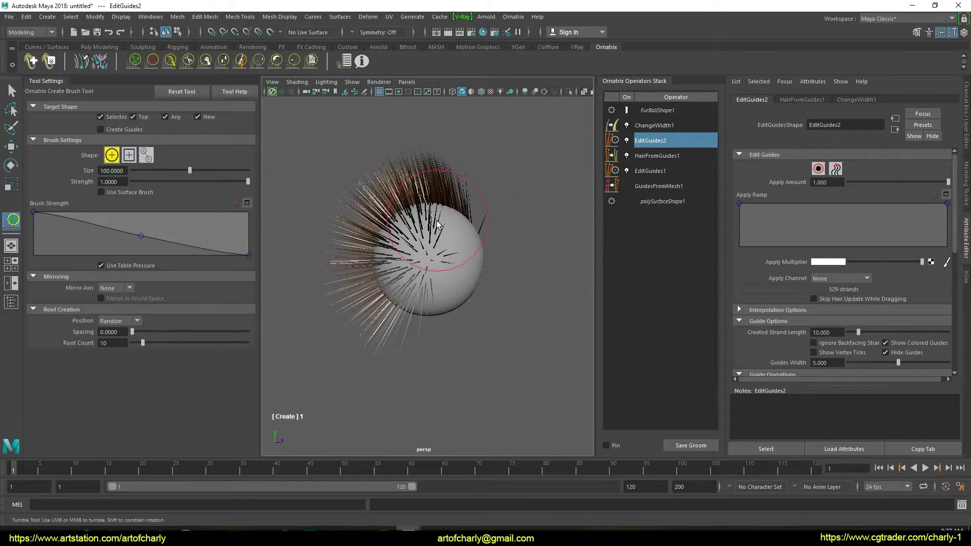
click(171, 59)
scroll(512, 204, up, 2)
scroll(506, 217, up, 2)
drag(500, 223, 473, 157)
mouse_move(482, 221)
alt+mouse_down()
mouse_move(384, 245)
mouse_move(415, 223)
mouse_move(492, 288)
alt+mouse_up()
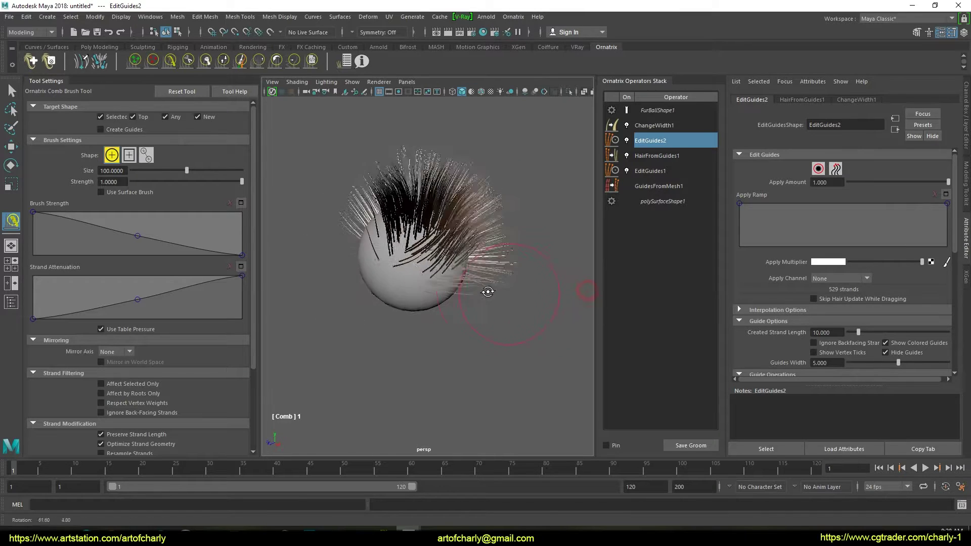
Step: Add an Ornatrix Strand Symmetry operator and check the mirrored strands
click(513, 17)
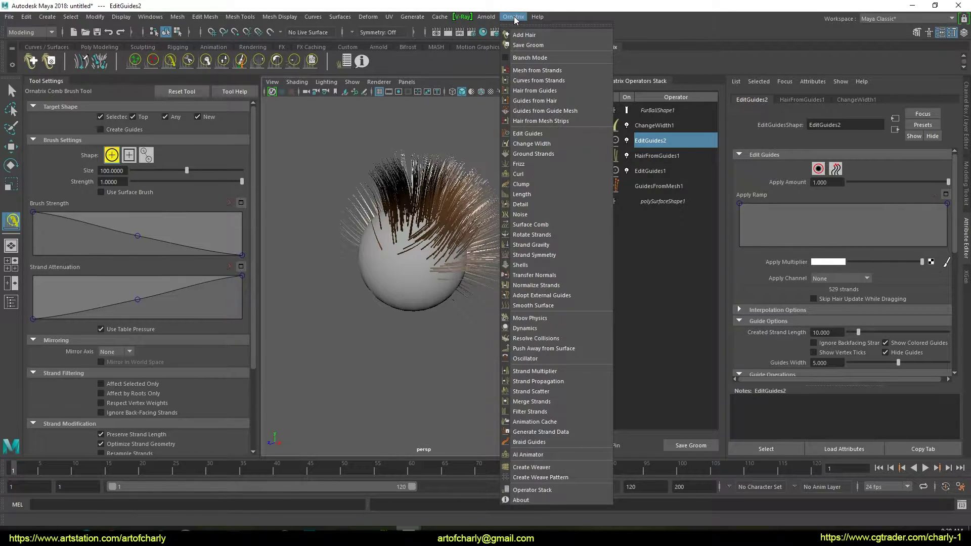
click(555, 255)
mouse_move(568, 213)
alt+mouse_down()
mouse_move(577, 235)
mouse_move(414, 237)
alt+mouse_up()
click(170, 61)
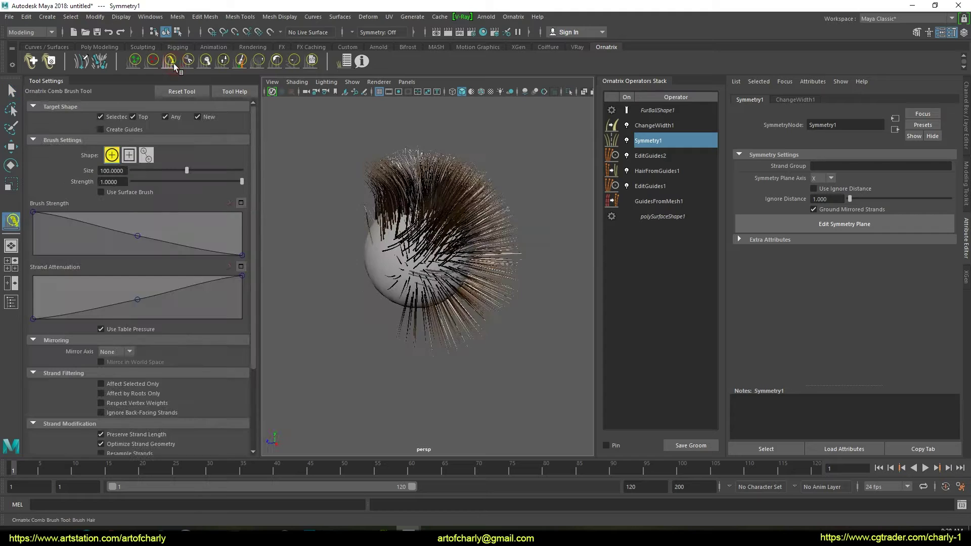
Step: Comb the mirrored hair downward along the sphere's sides in a new EditGuides3 layer
mouse_move(488, 247)
mouse_down()
mouse_move(390, 206)
mouse_move(494, 217)
mouse_move(400, 238)
mouse_up()
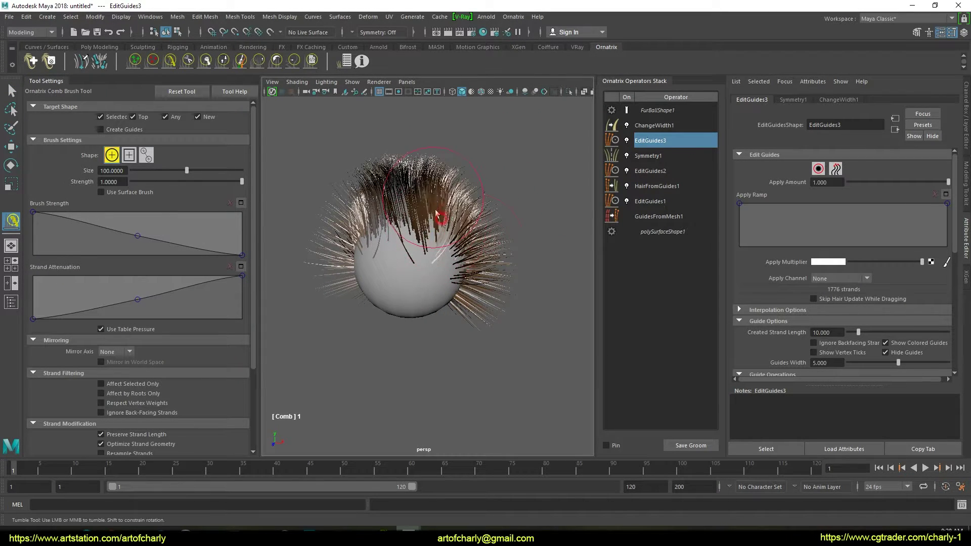
drag(325, 217, 334, 308)
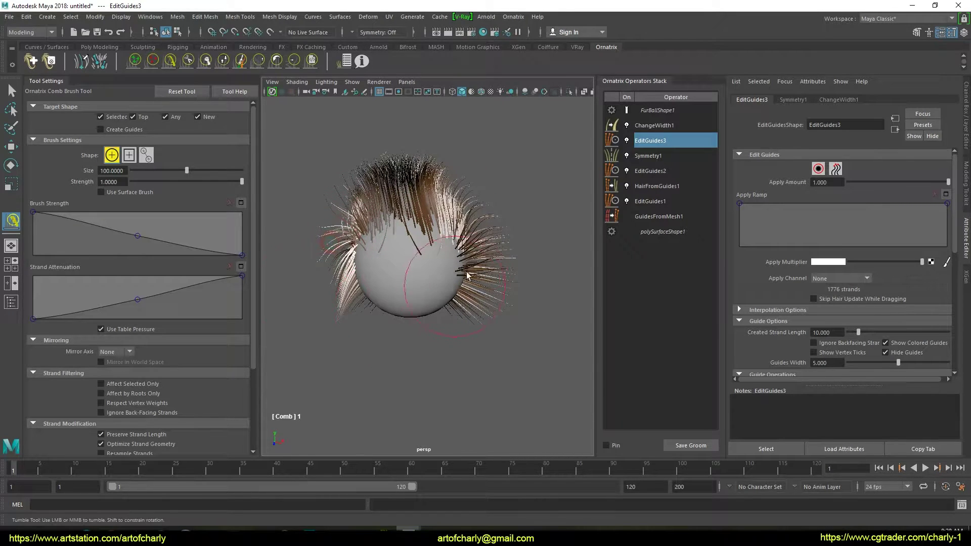
drag(455, 212, 488, 298)
click(545, 92)
Step: Inspect the combed fur from several angles and select ChangeWidth1 in the stack
alt+drag(539, 202, 353, 192)
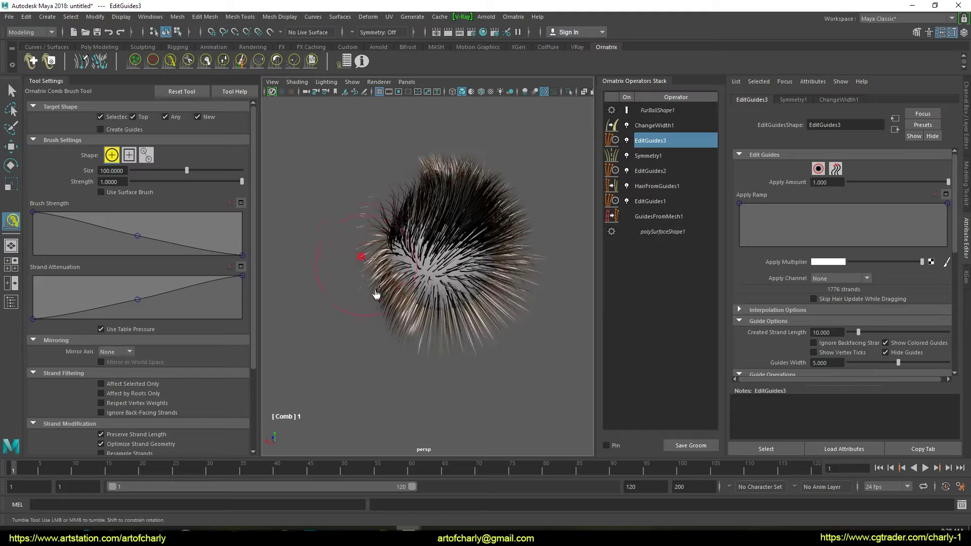
mouse_move(353, 193)
alt+mouse_down()
mouse_move(511, 357)
mouse_move(414, 278)
alt+mouse_up()
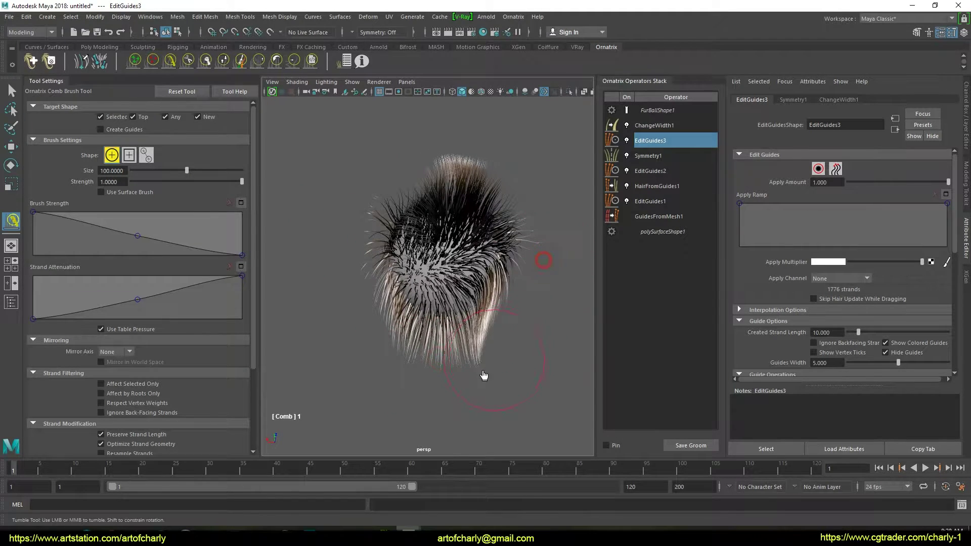
mouse_move(426, 218)
alt+mouse_down()
mouse_move(378, 228)
mouse_move(575, 286)
mouse_move(443, 295)
alt+mouse_up()
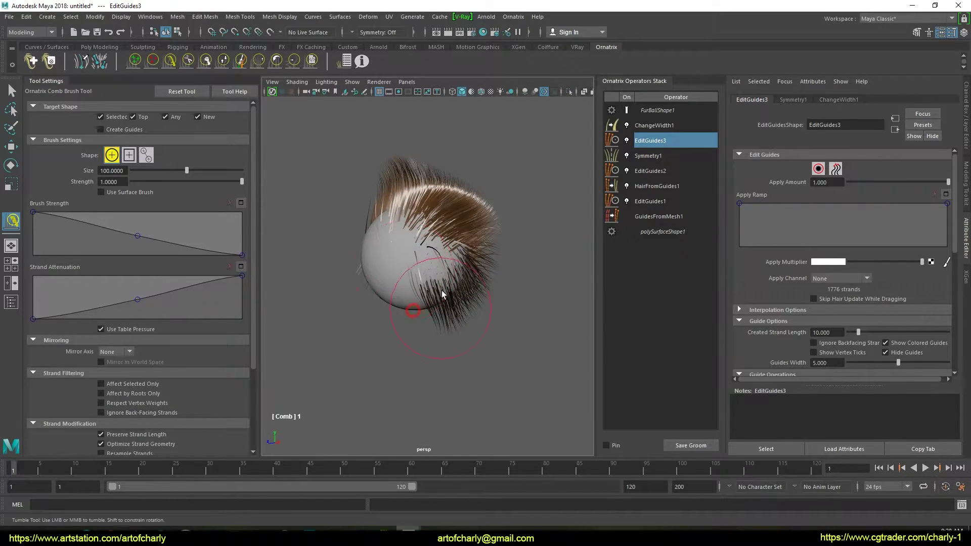
alt+drag(518, 326, 546, 284)
click(677, 127)
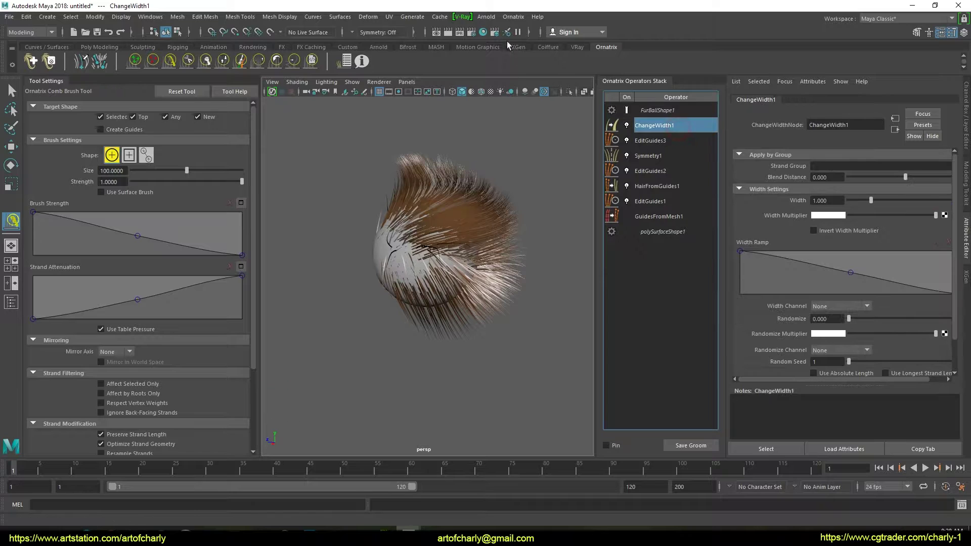
Step: Add a Push Away From Surface operator above ChangeWidth1, then reselect EditGuides3
click(511, 16)
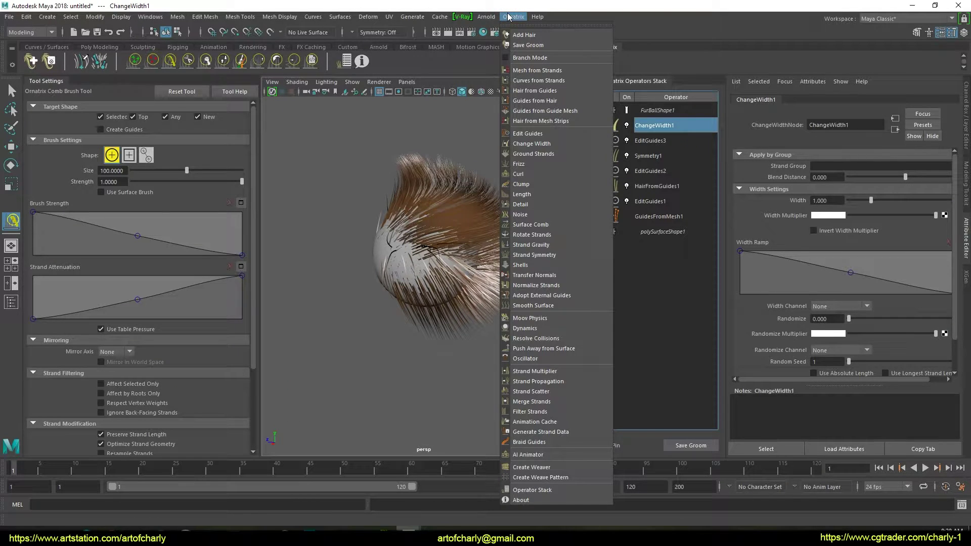
click(569, 349)
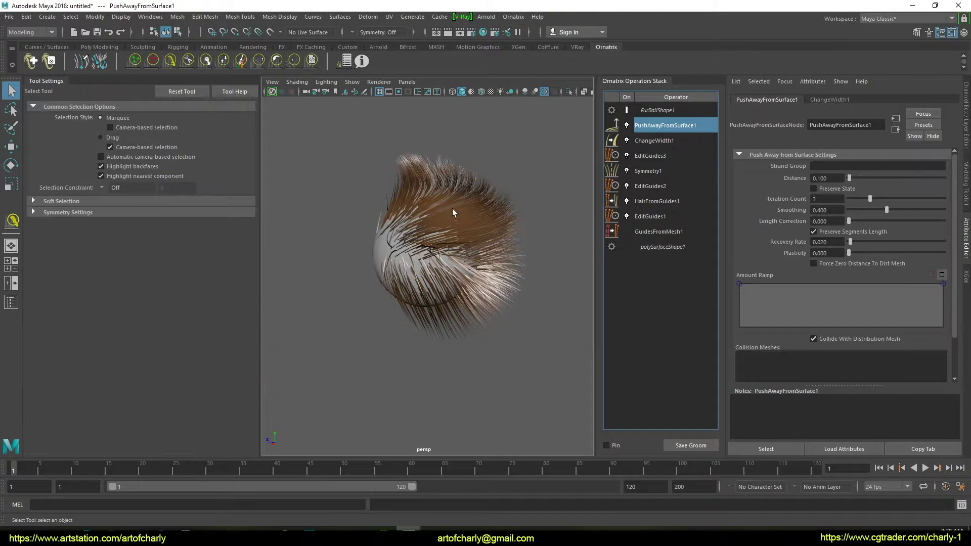
alt+drag(453, 212, 538, 197)
mouse_move(485, 219)
alt+mouse_down()
mouse_move(509, 247)
mouse_move(496, 301)
alt+mouse_up()
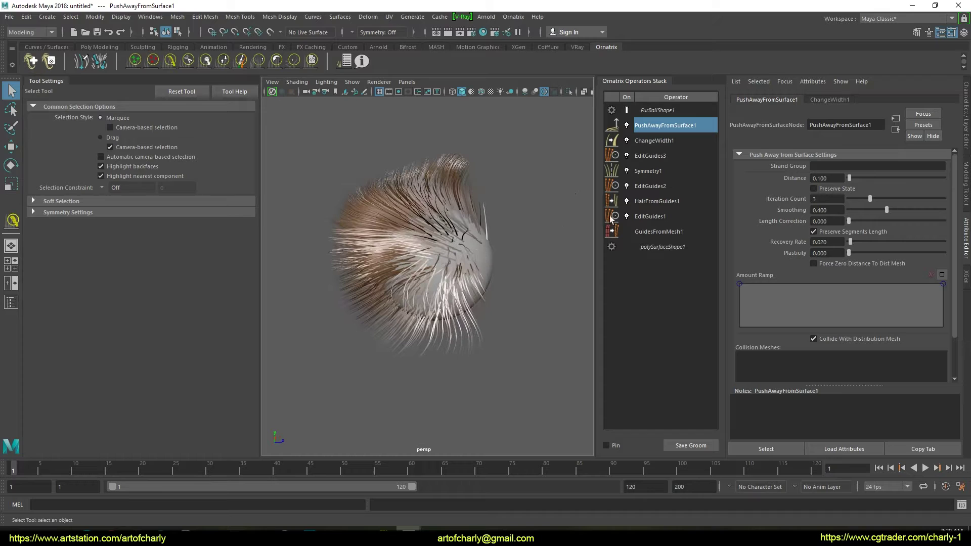
click(650, 155)
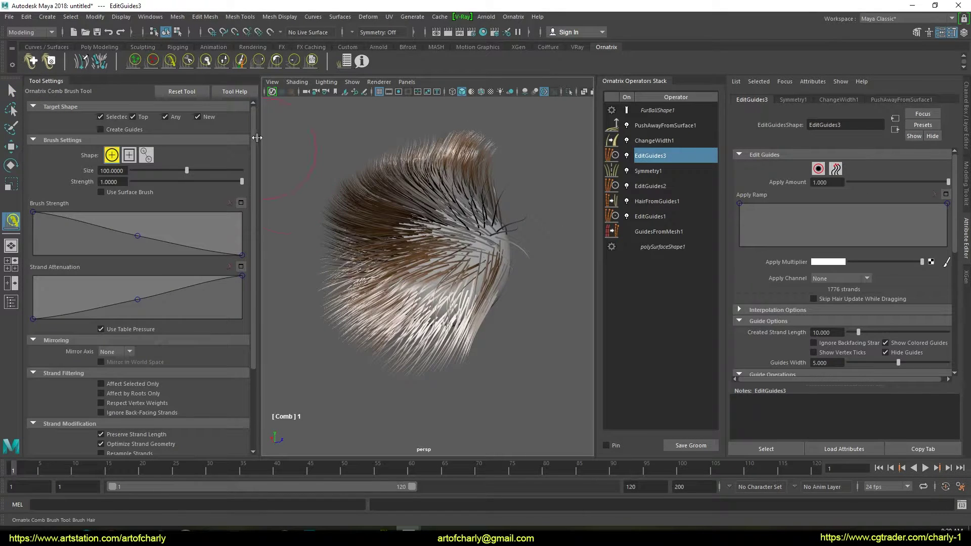
click(240, 61)
Step: Paint blue onto the lower-left strands of the fur ball
alt+right_drag(461, 208, 463, 281)
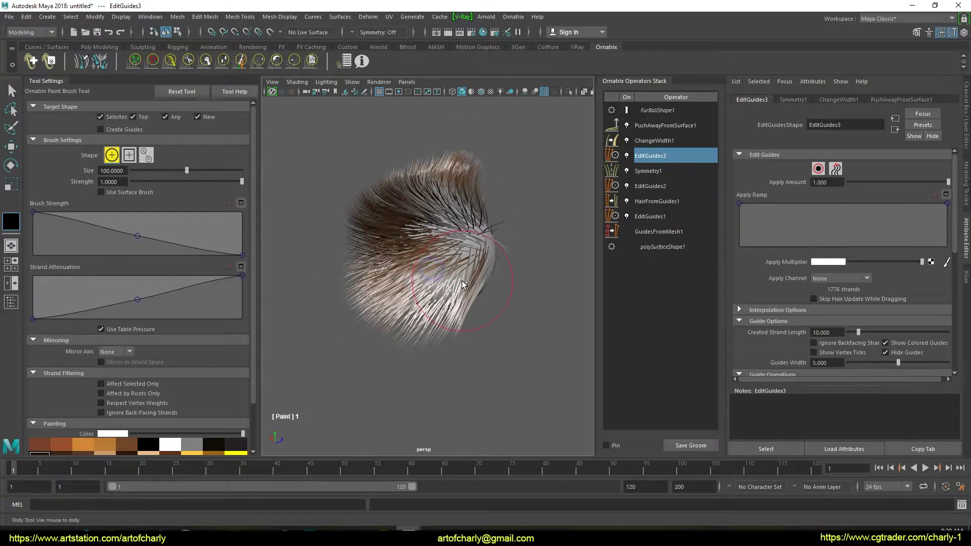
scroll(142, 401, down, 3)
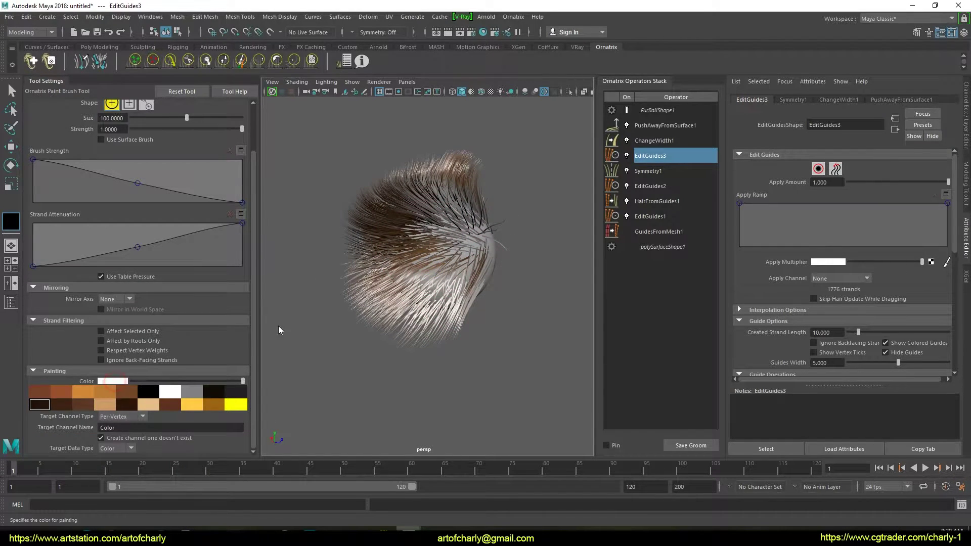
click(107, 381)
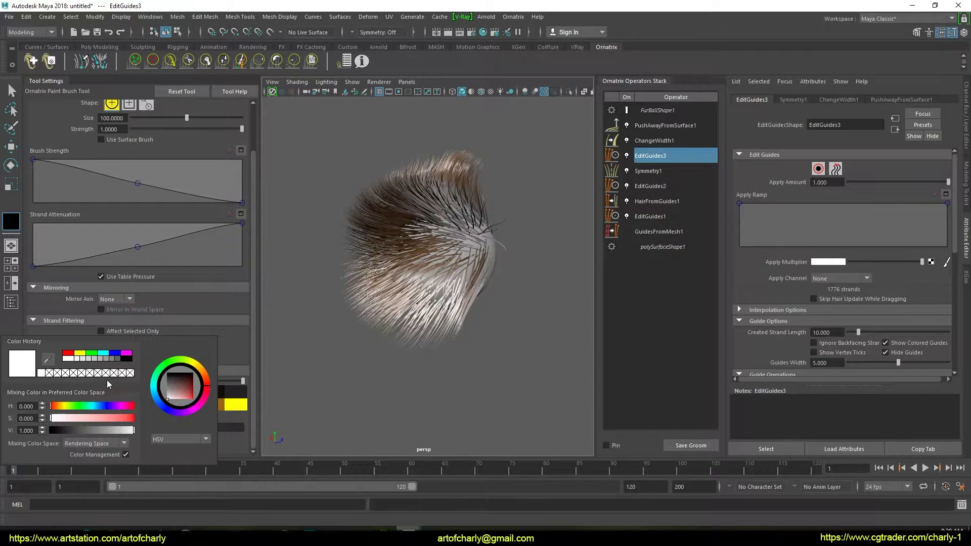
click(116, 353)
alt+drag(429, 402, 384, 355)
mouse_move(364, 319)
mouse_down()
mouse_move(396, 344)
mouse_move(434, 347)
mouse_move(528, 315)
mouse_up()
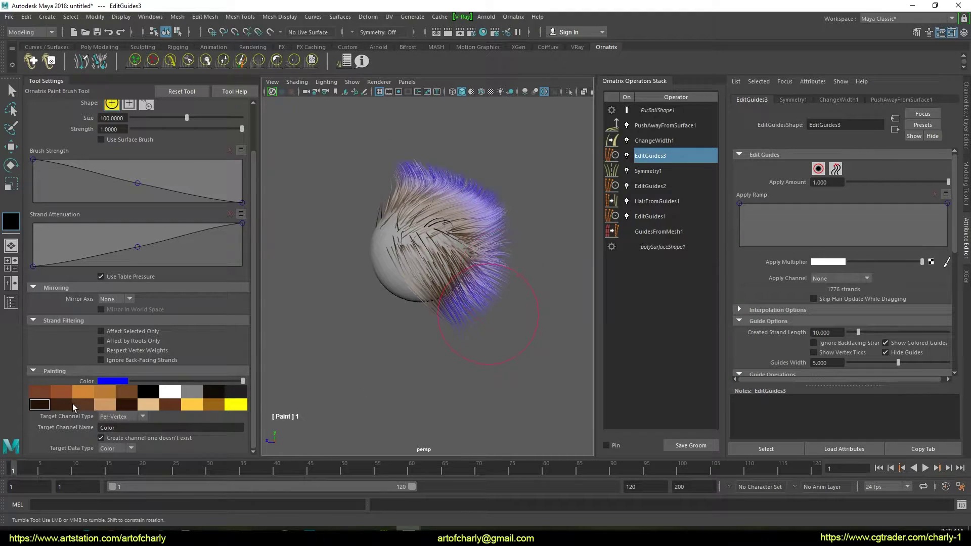
Step: Paint green onto strands across the middle of the ball
click(114, 381)
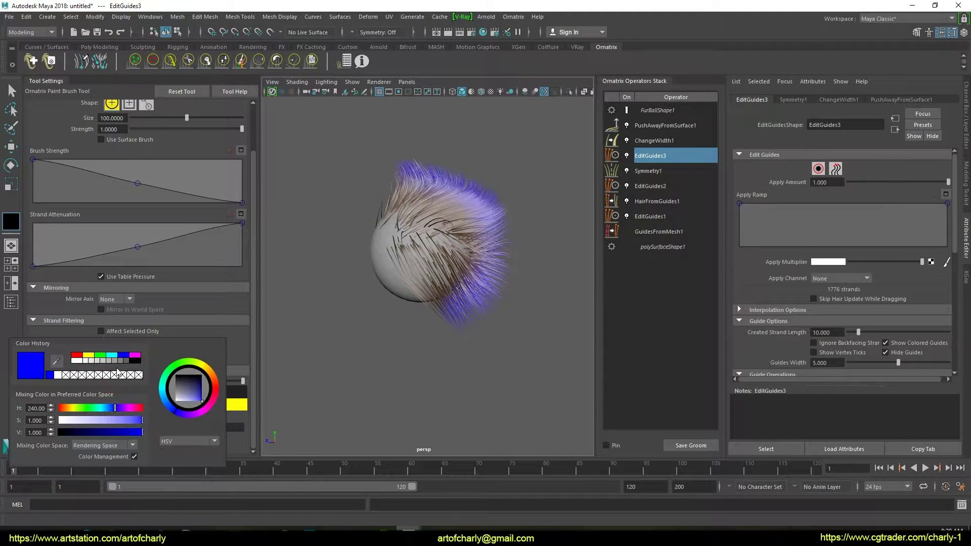
click(100, 356)
mouse_move(424, 229)
mouse_down()
mouse_move(373, 249)
mouse_move(493, 269)
mouse_move(440, 298)
mouse_up()
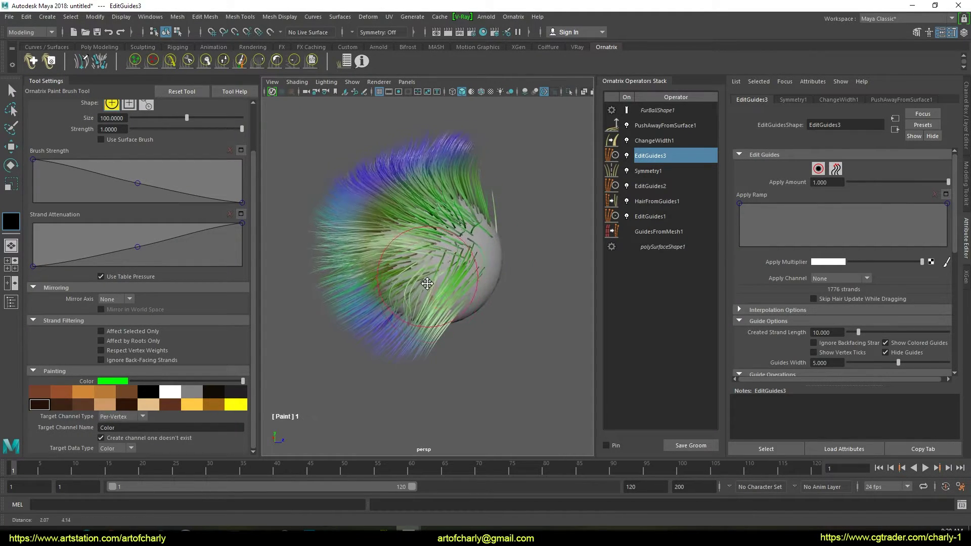
alt+right_drag(440, 298, 196, 414)
Step: Paint magenta onto strands running down the ball
click(106, 383)
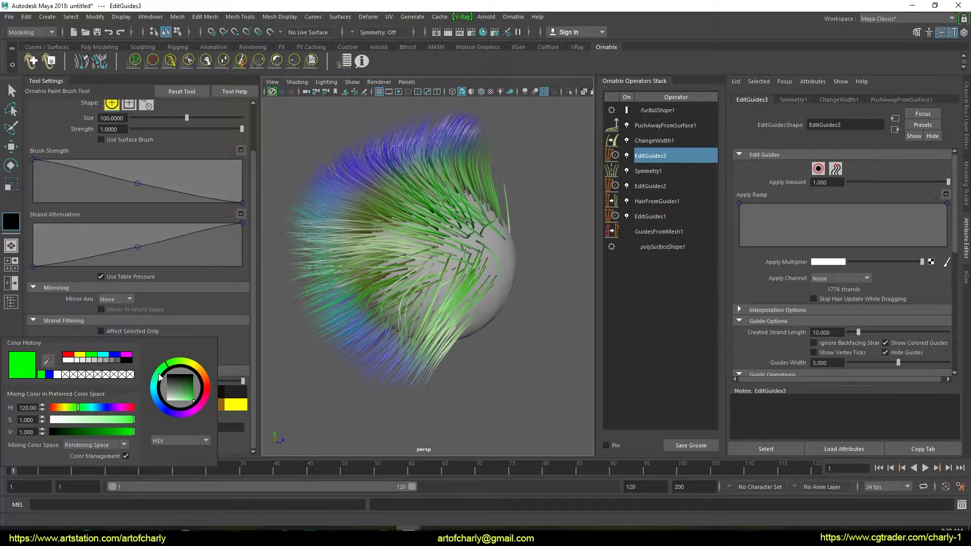
drag(206, 391, 199, 410)
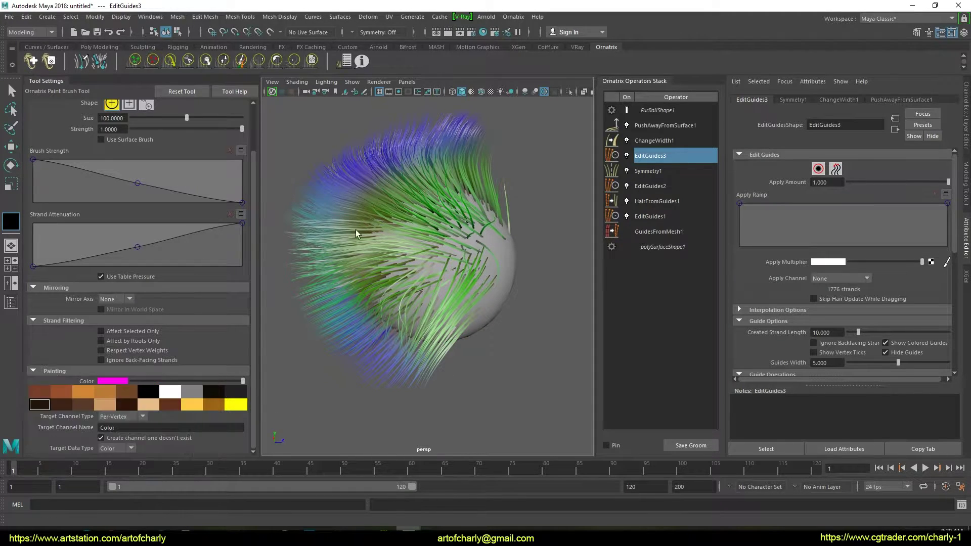
mouse_move(401, 233)
mouse_down()
mouse_move(400, 264)
mouse_move(443, 280)
mouse_move(461, 216)
mouse_move(424, 273)
mouse_up()
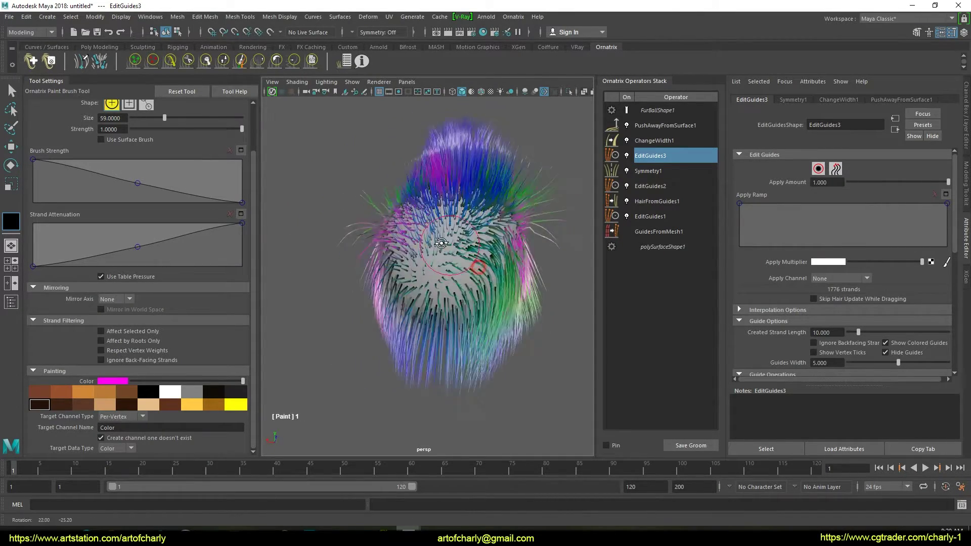
mouse_move(426, 309)
alt+mouse_down()
mouse_move(333, 302)
mouse_move(524, 282)
alt+mouse_up()
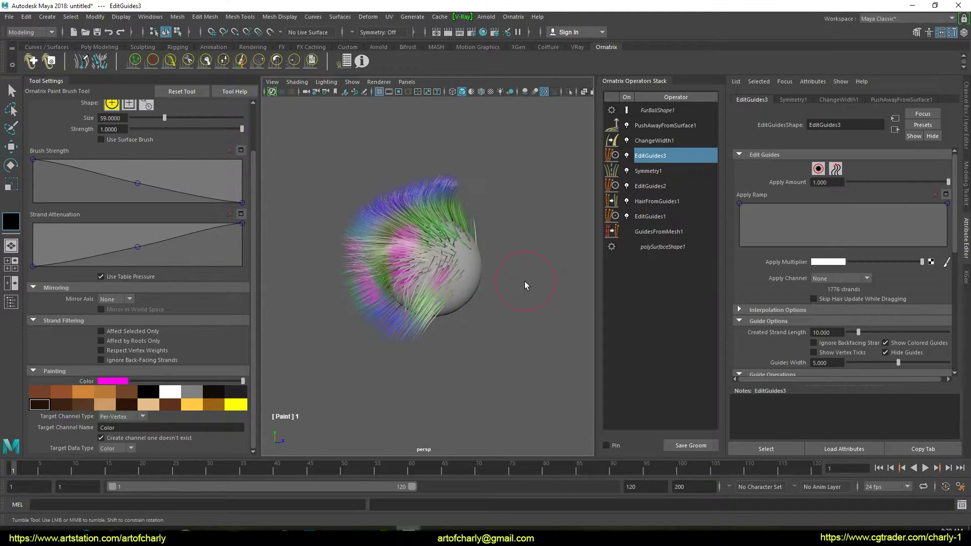
key(q)
click(486, 17)
mouse_move(496, 68)
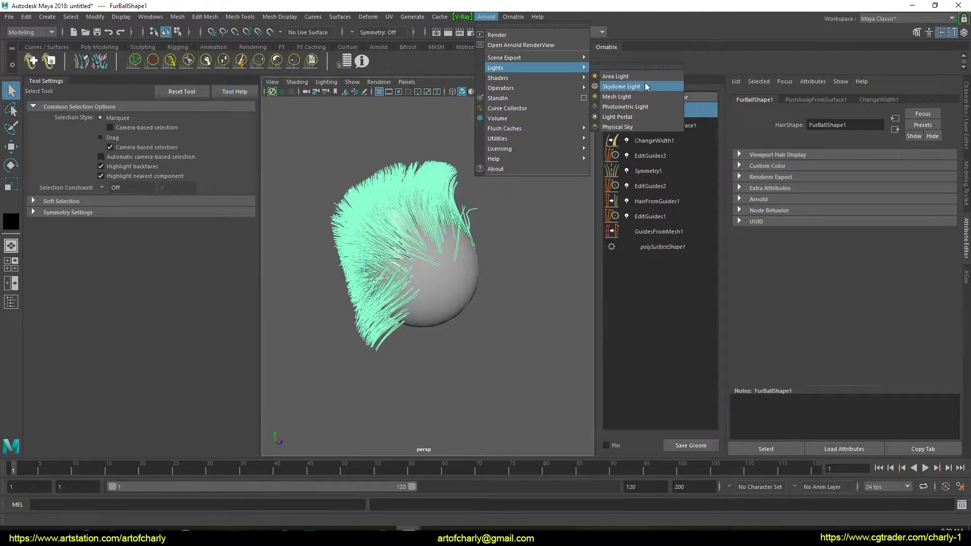
Step: Add an Arnold Skydome Light to light the fur ball
click(645, 86)
alt+right_drag(485, 208, 497, 245)
alt+drag(490, 241, 493, 259)
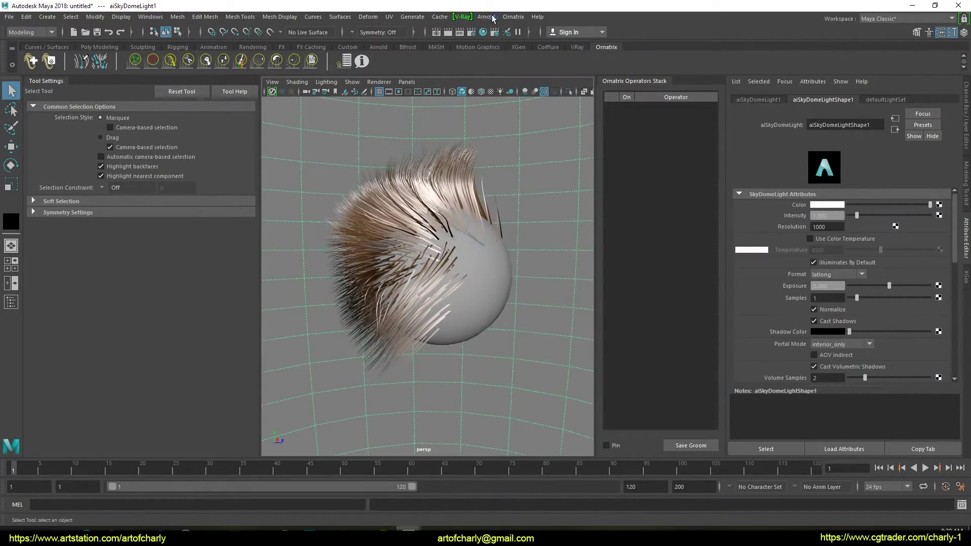
Step: Preview the fur in Arnold RenderView and assign it a new aiStandardHair shader
click(493, 17)
click(501, 29)
mouse_move(329, 340)
alt+mouse_down()
mouse_move(373, 277)
mouse_move(368, 255)
alt+mouse_up()
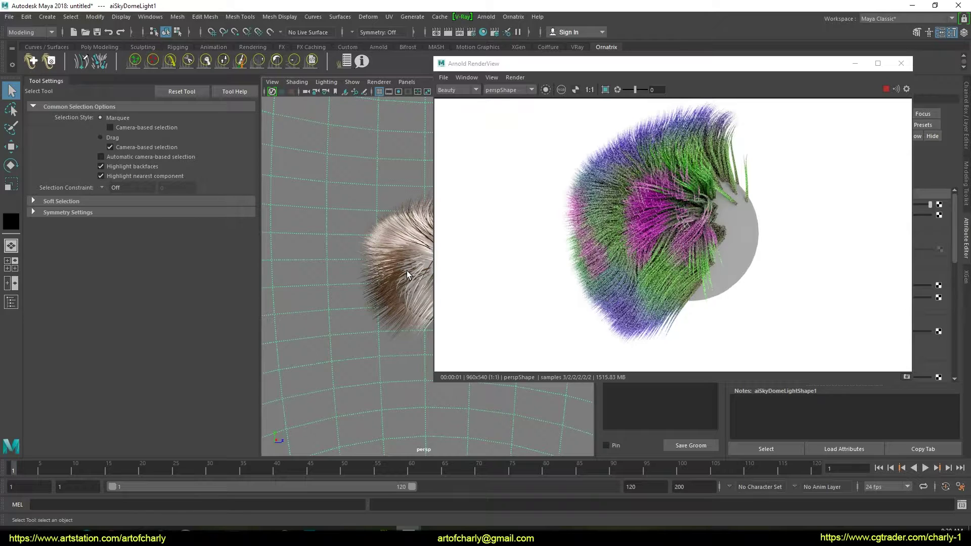
mouse_move(401, 275)
alt+mouse_down()
mouse_move(510, 265)
mouse_move(397, 277)
alt+mouse_up()
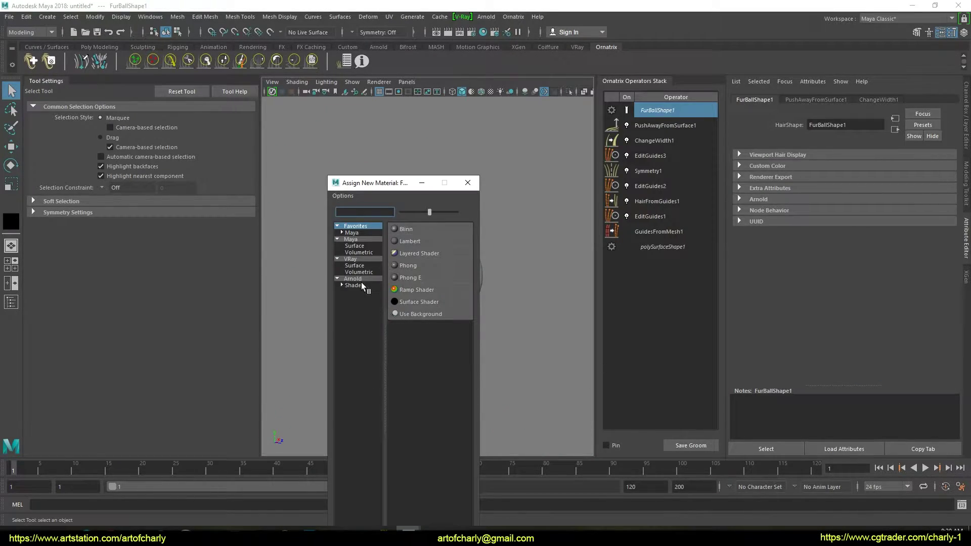
click(360, 280)
click(421, 387)
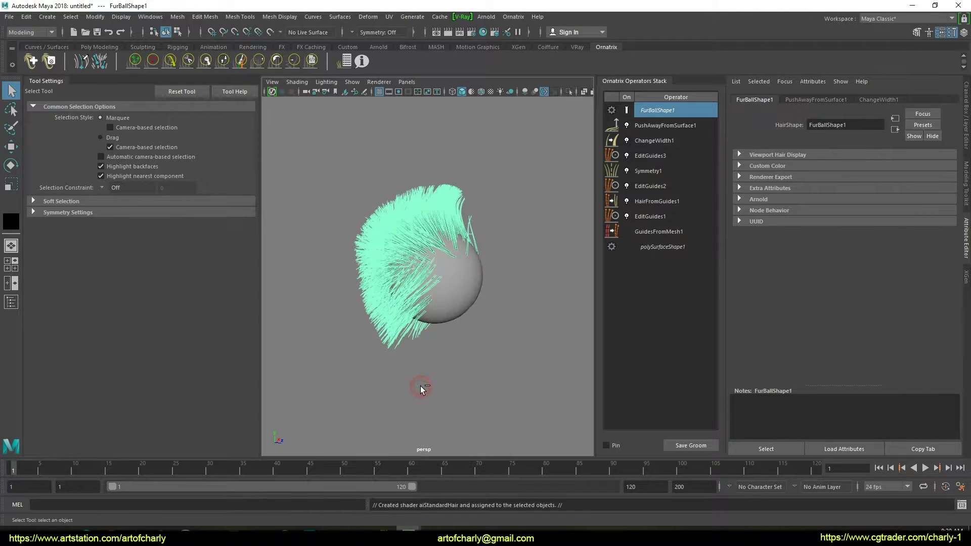
click(869, 119)
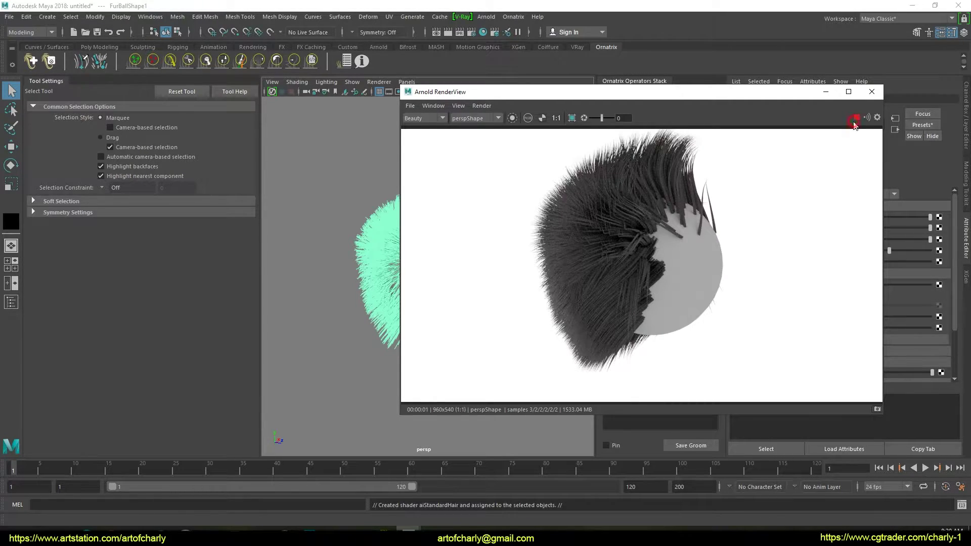
click(872, 91)
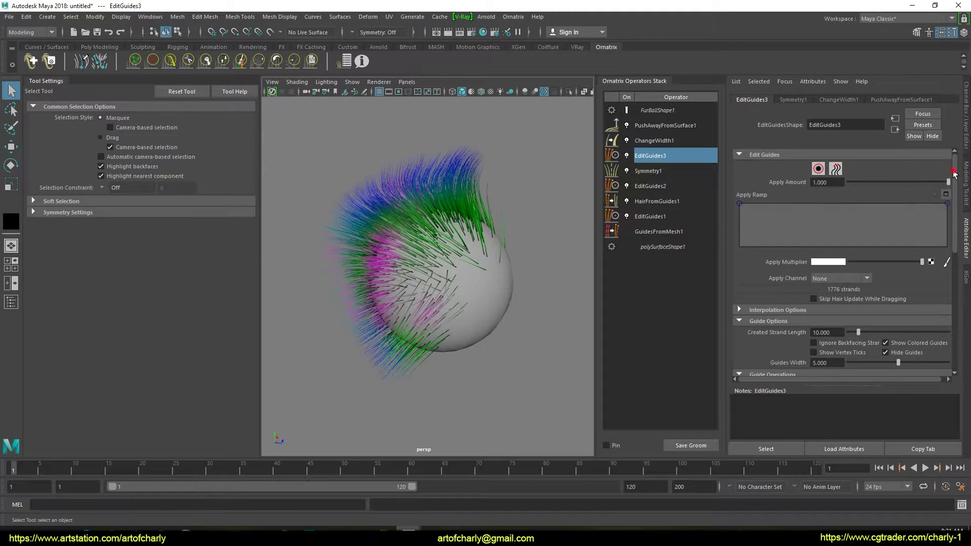
drag(954, 174, 955, 306)
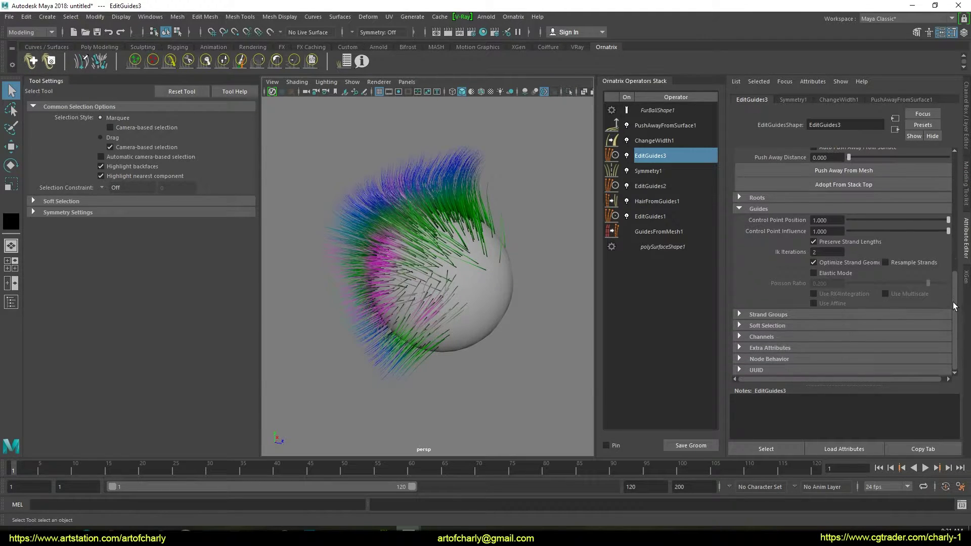
click(767, 337)
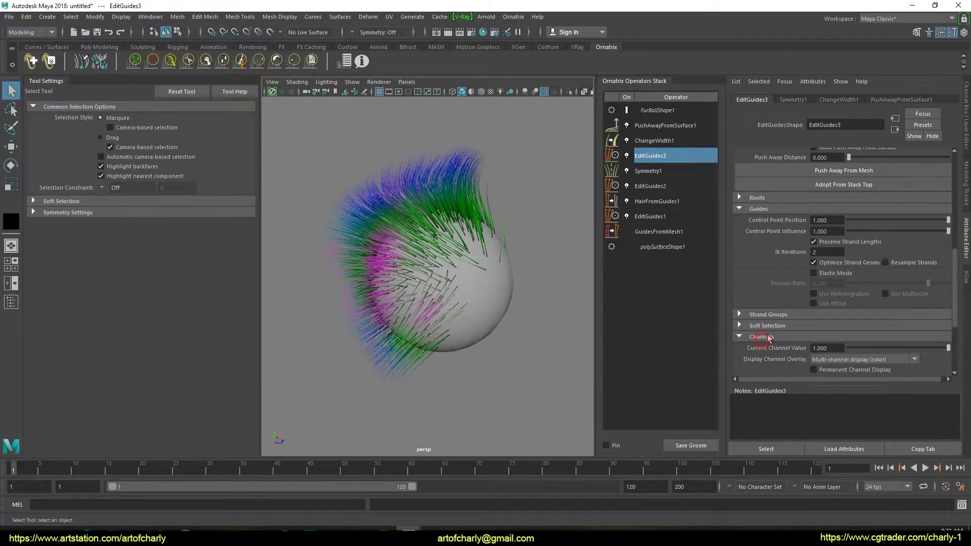
scroll(770, 334, down, 2)
scroll(770, 330, down, 1)
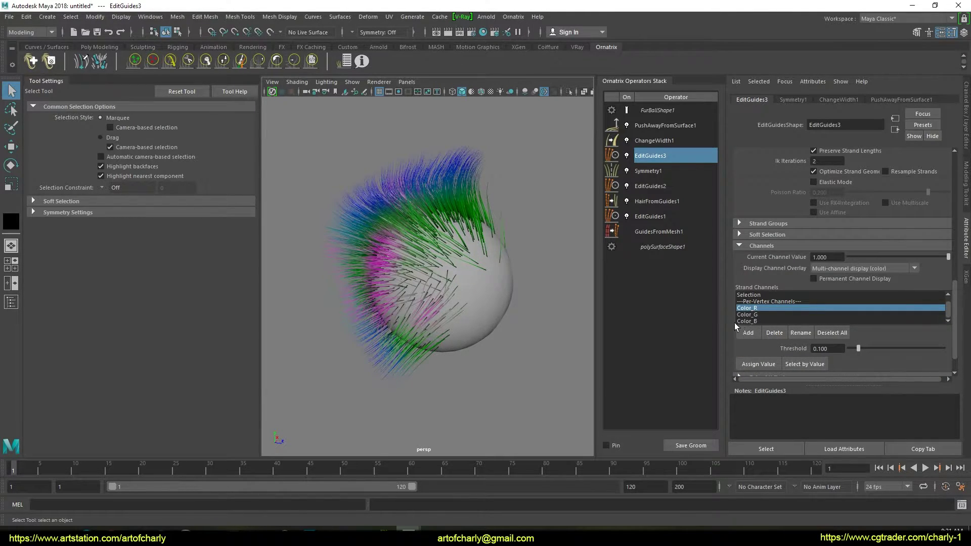
alt+drag(353, 226, 418, 263)
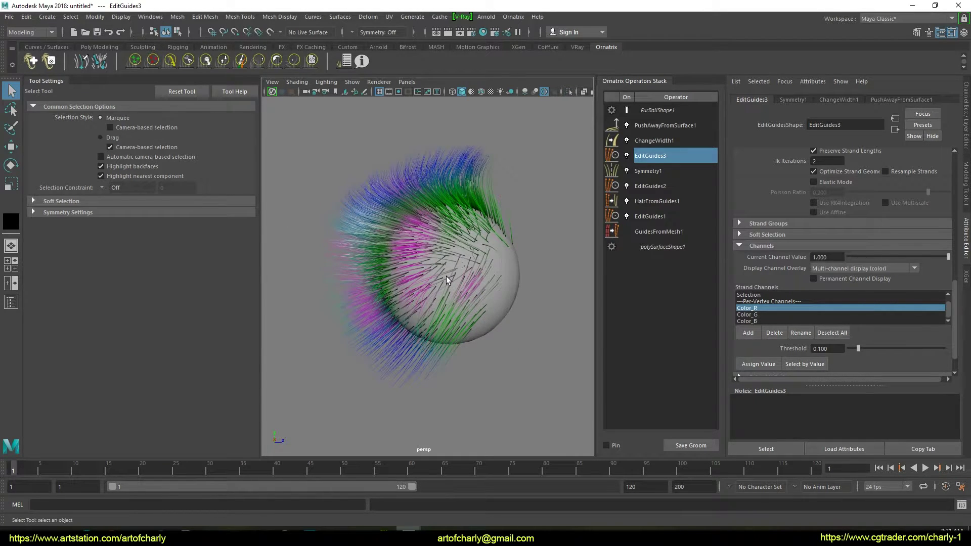
click(644, 116)
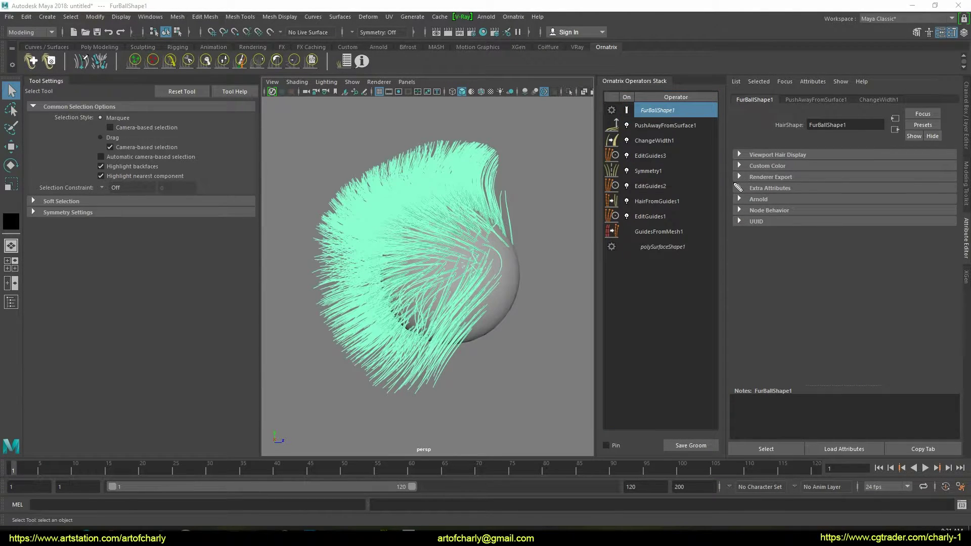
Step: Add a color-type Renderer Export named my_color to FurBallShape1
click(780, 180)
click(913, 195)
click(914, 210)
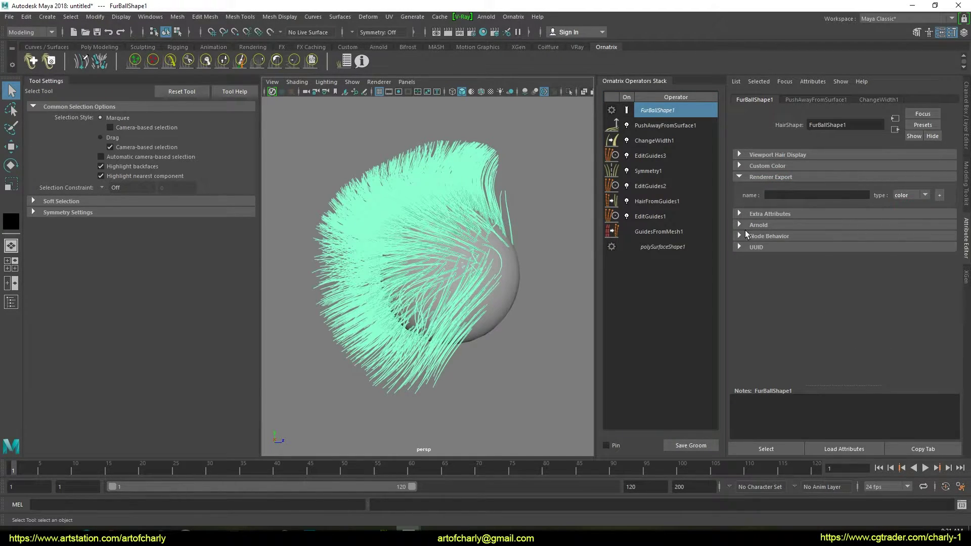
click(800, 193)
text(my_color)
double_click(810, 195)
click(940, 196)
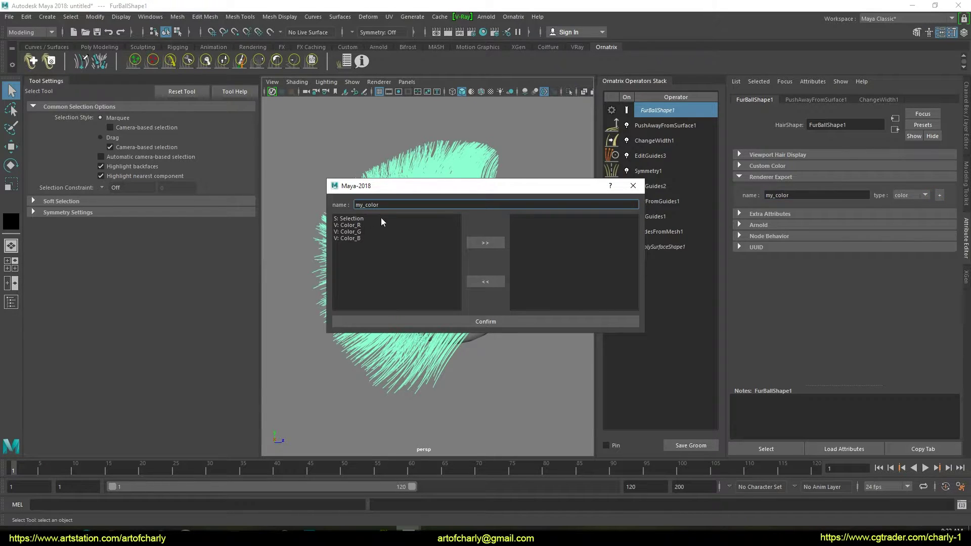
Step: Map Color_R, Color_G and Color_B into my_color and confirm the dialog
click(356, 226)
click(485, 243)
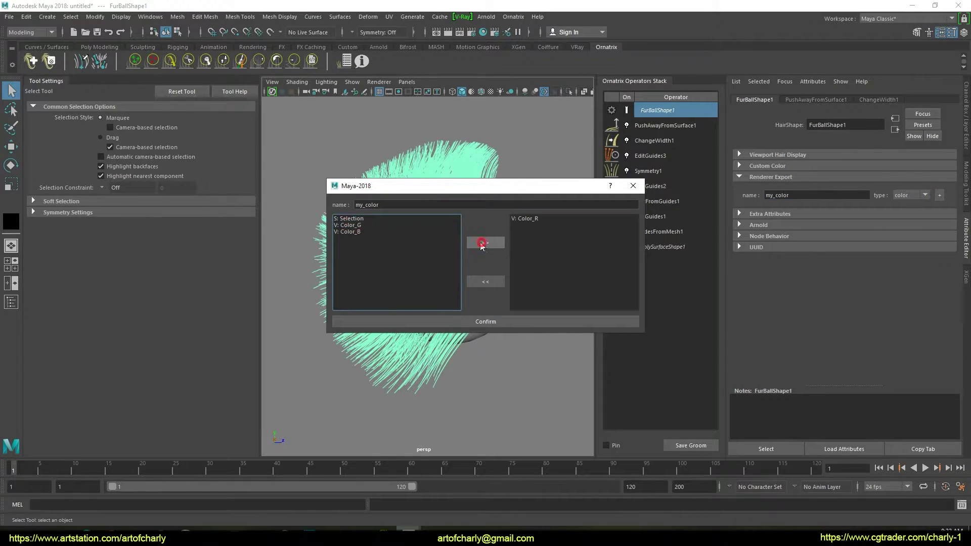
click(345, 225)
click(486, 243)
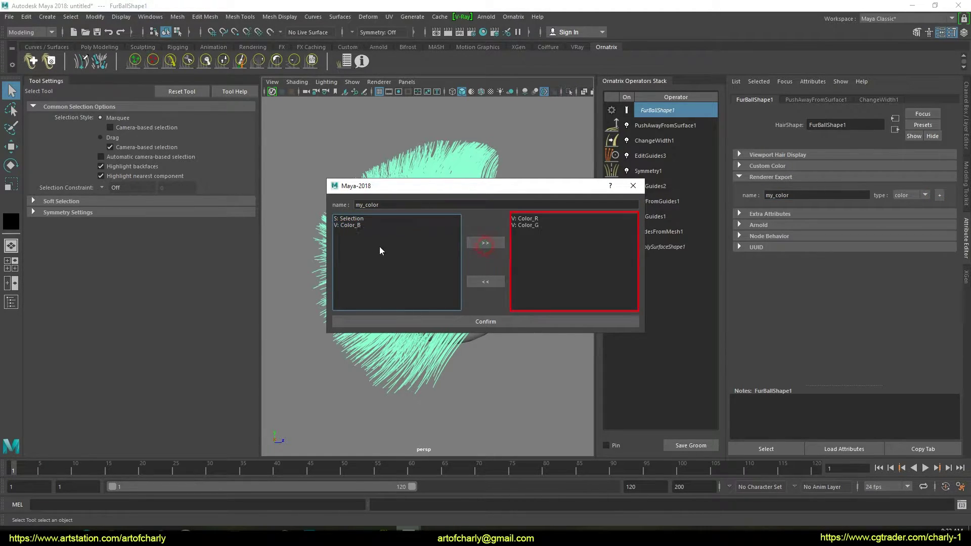
click(347, 226)
click(479, 246)
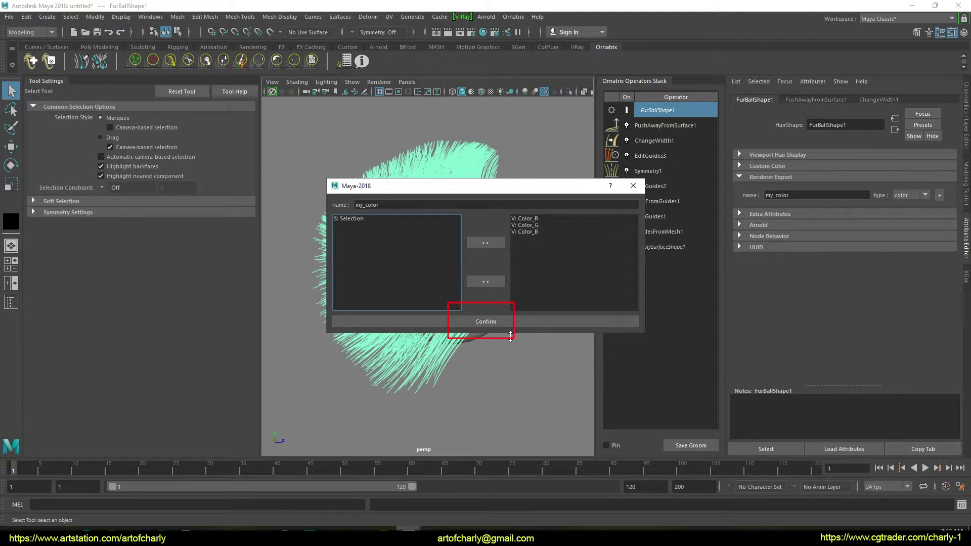
click(506, 320)
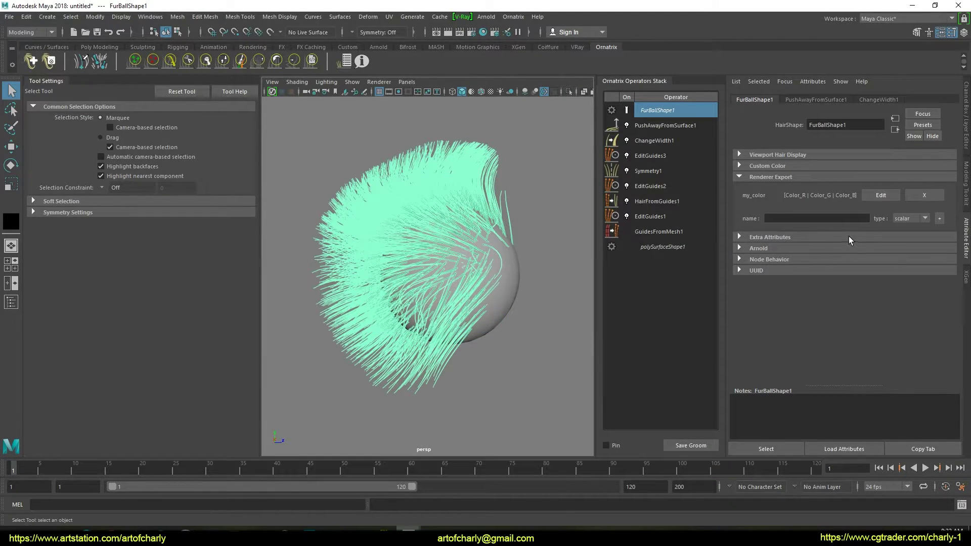
drag(744, 204, 836, 204)
Step: Graph the aiStandardHair1 material's shader network in Hypershade
click(483, 32)
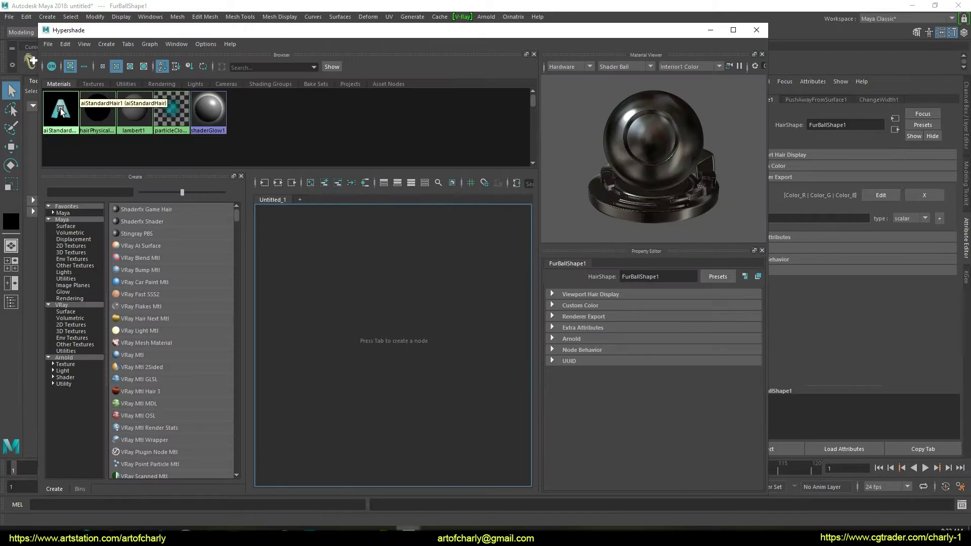
click(61, 112)
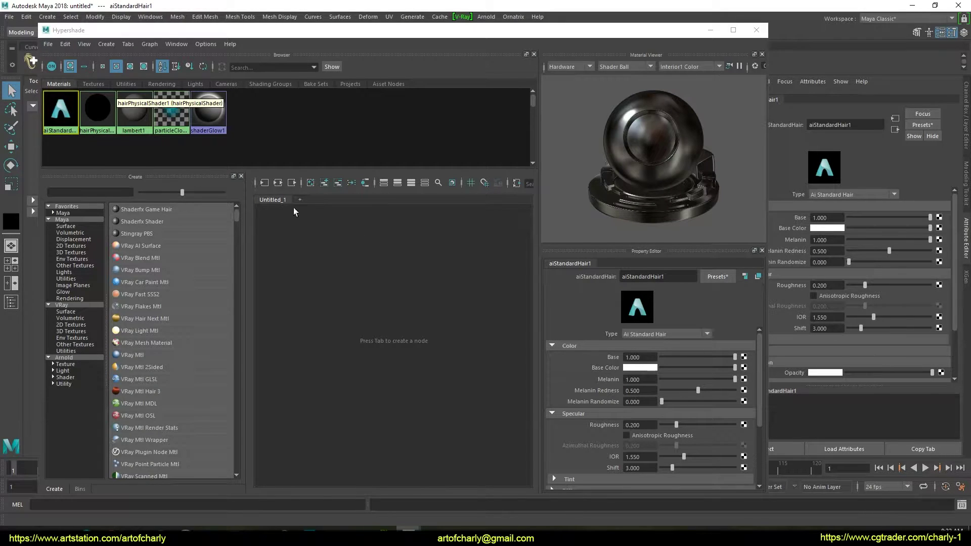
click(67, 117)
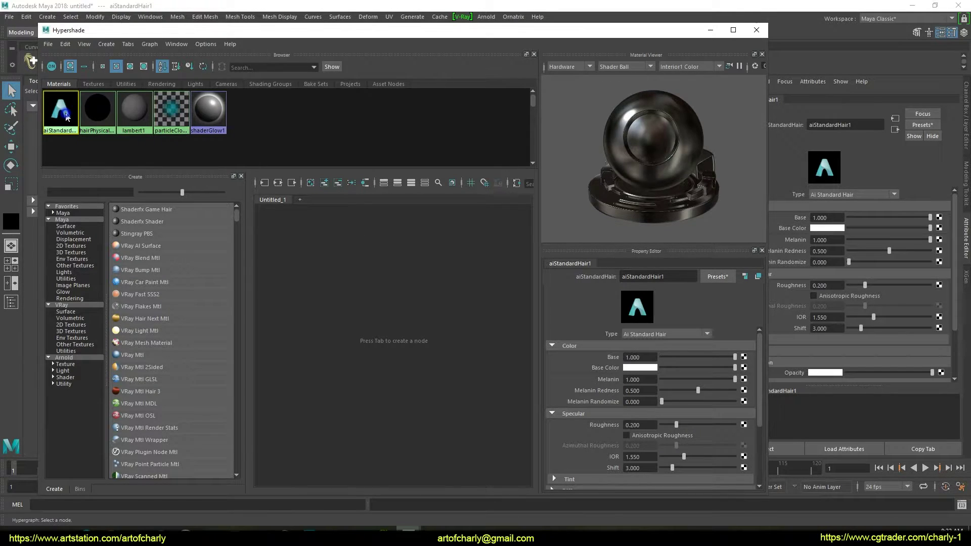
right_click(67, 116)
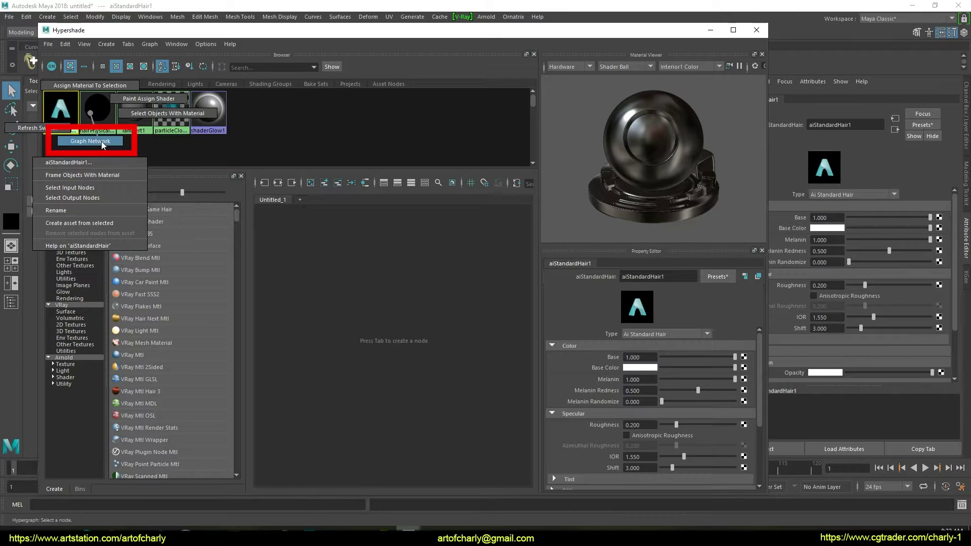
click(96, 141)
Step: Add an aiUserDataColor node to the Node Editor beside the hair shader
click(362, 240)
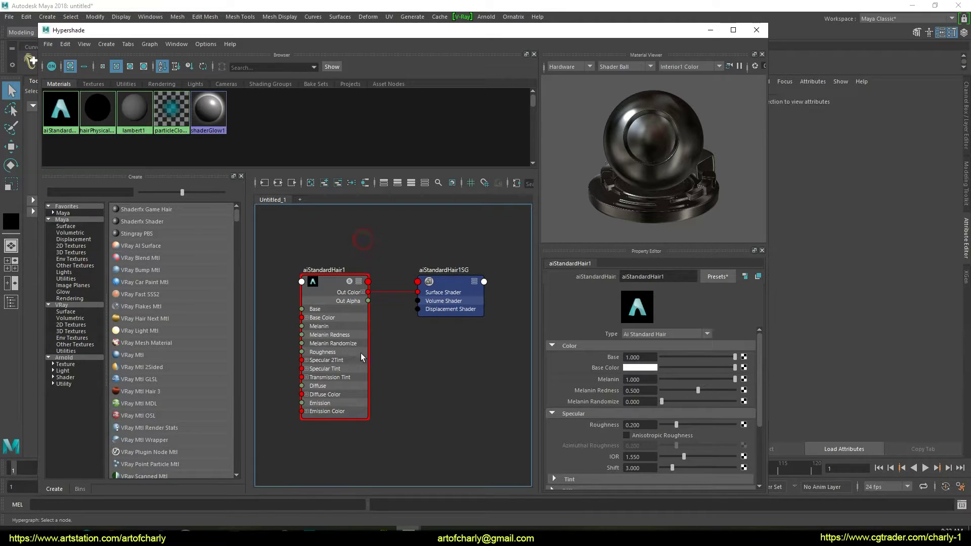
key(f)
key(Tab)
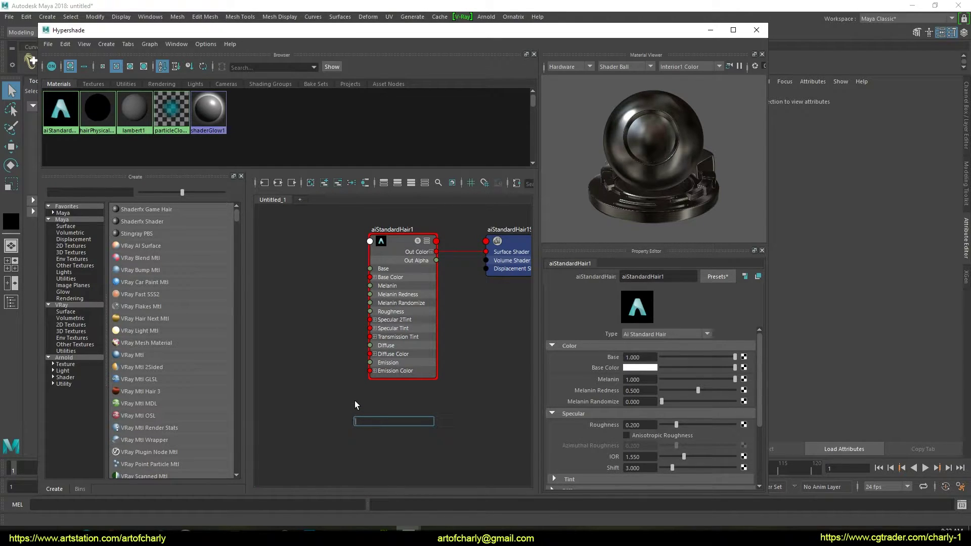
text(ai)
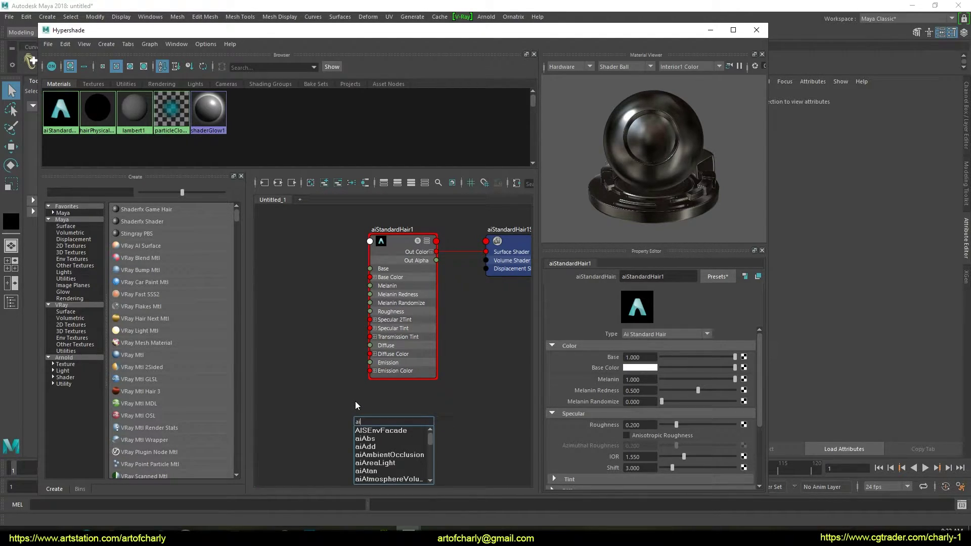
text(user)
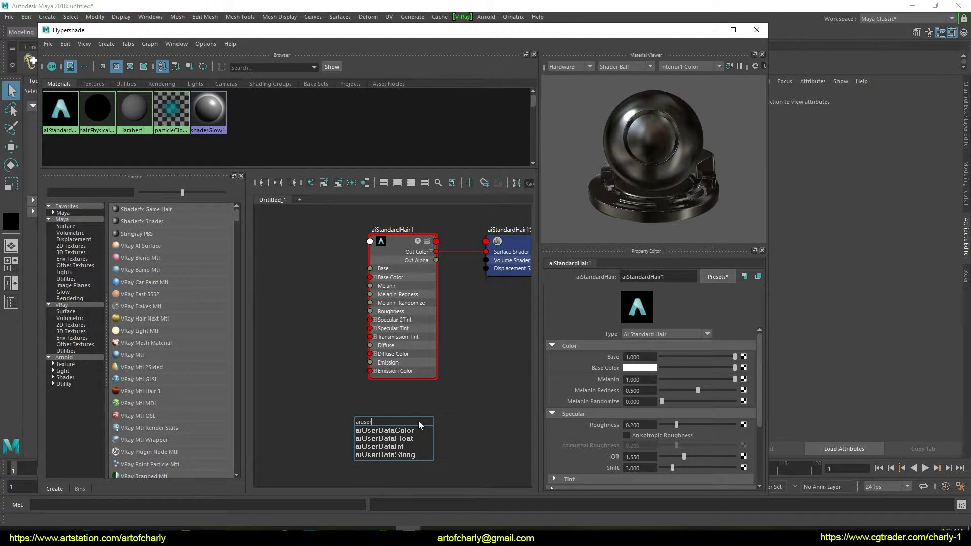
click(408, 430)
alt+middle_drag(408, 428, 488, 425)
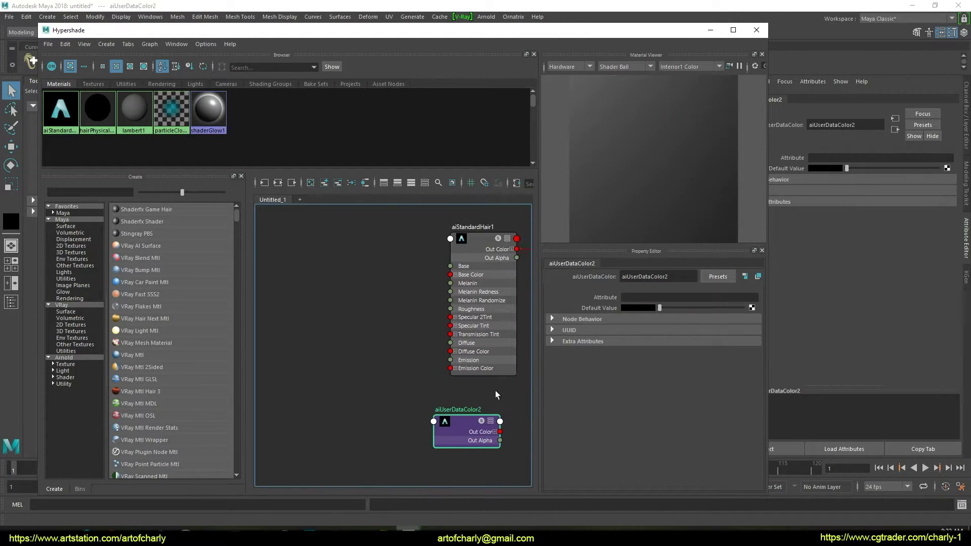
Step: Connect aiUserDataColor2 Out Color to aiStandardHair1 Base Color and Diffuse Color
drag(461, 424, 331, 318)
scroll(364, 349, up, 3)
scroll(364, 349, down, 1)
mouse_move(365, 349)
alt+middle_down()
mouse_move(321, 364)
mouse_move(306, 349)
alt+middle_up()
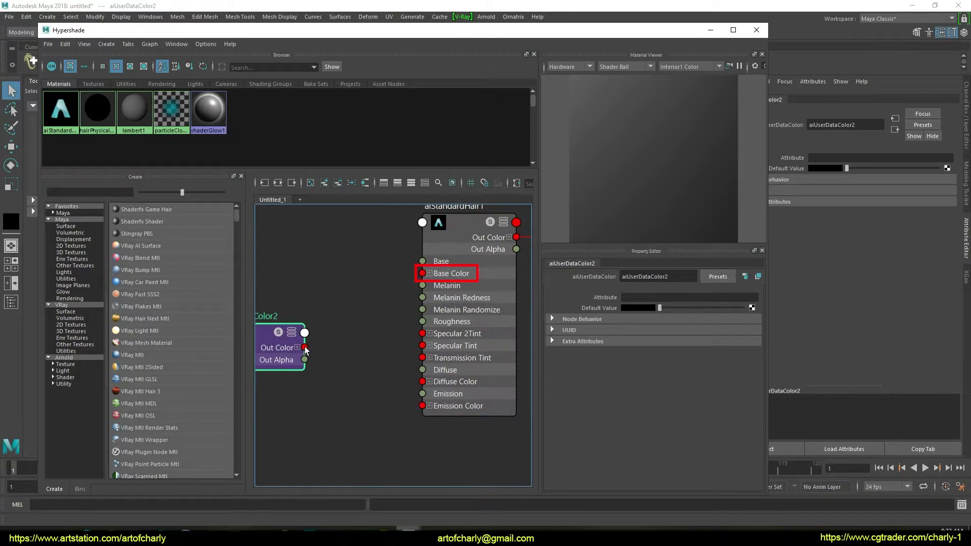
drag(305, 349, 422, 273)
mouse_move(337, 362)
alt+middle_down()
mouse_move(371, 359)
mouse_move(339, 360)
alt+middle_up()
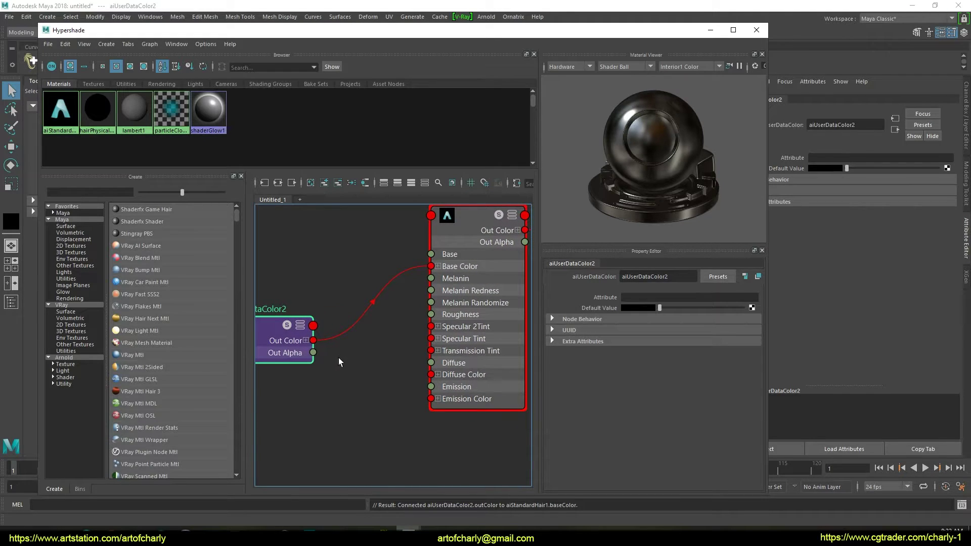
drag(386, 374, 432, 374)
scroll(368, 403, down, 3)
alt+middle_drag(369, 400, 374, 403)
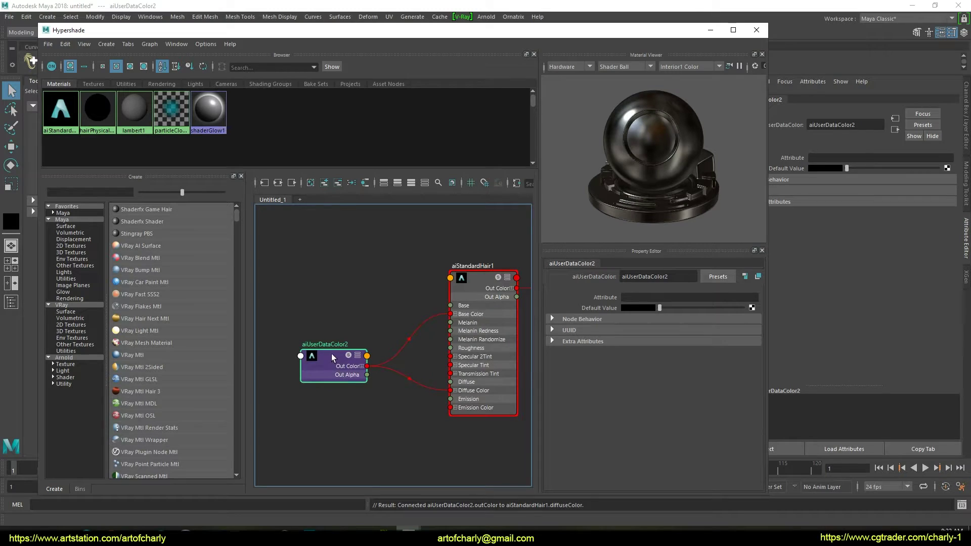
Step: Set the aiUserDataColor2 Attribute to my_color, then select the fur in the viewport
click(630, 298)
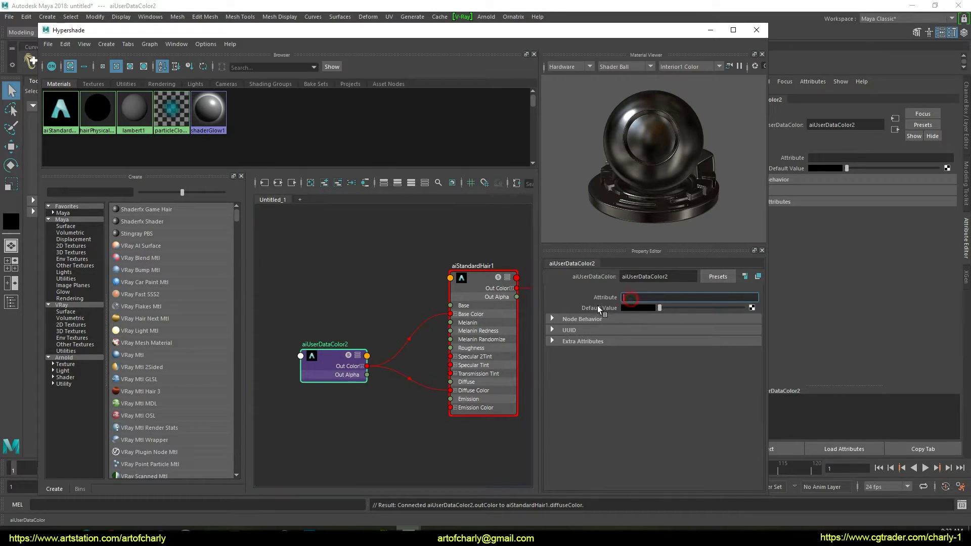
text(my_color)
key(Return)
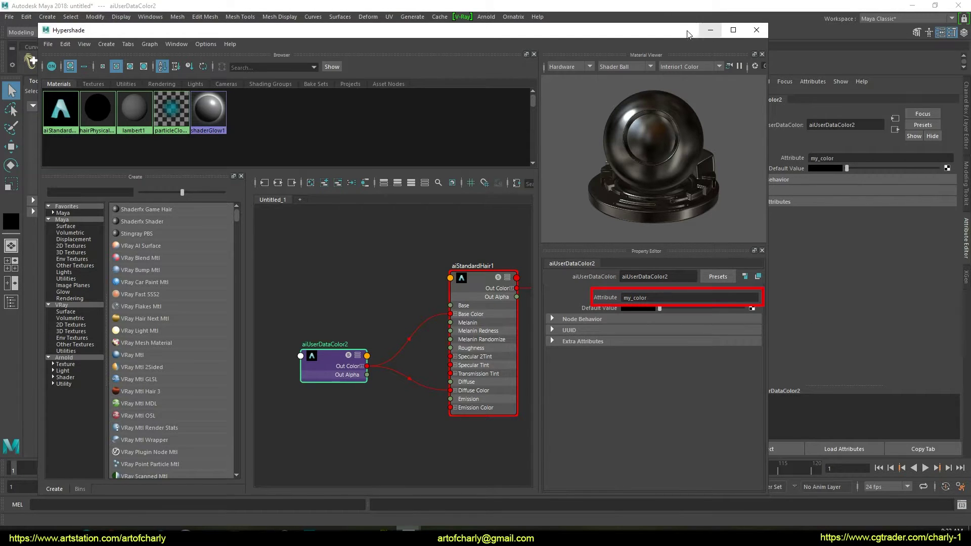
drag(687, 33, 572, 271)
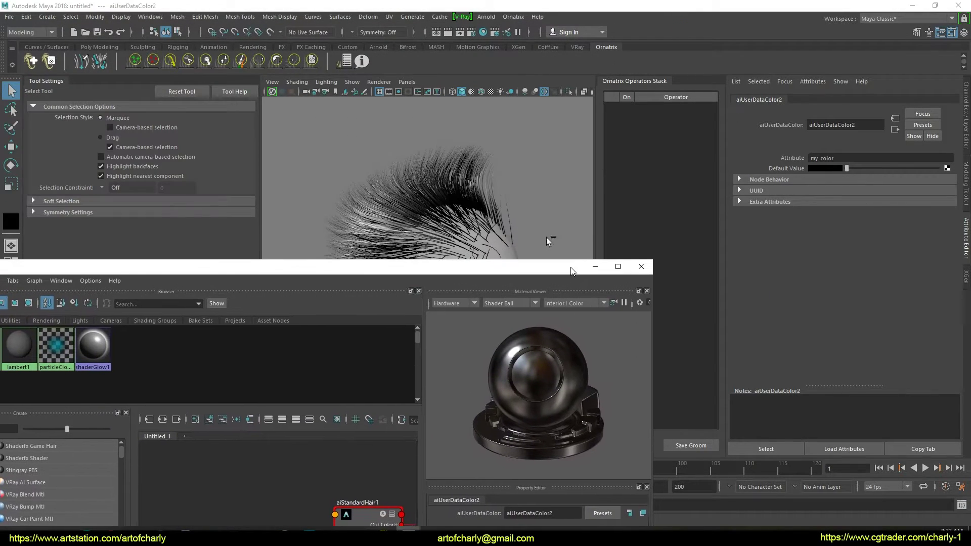
click(421, 163)
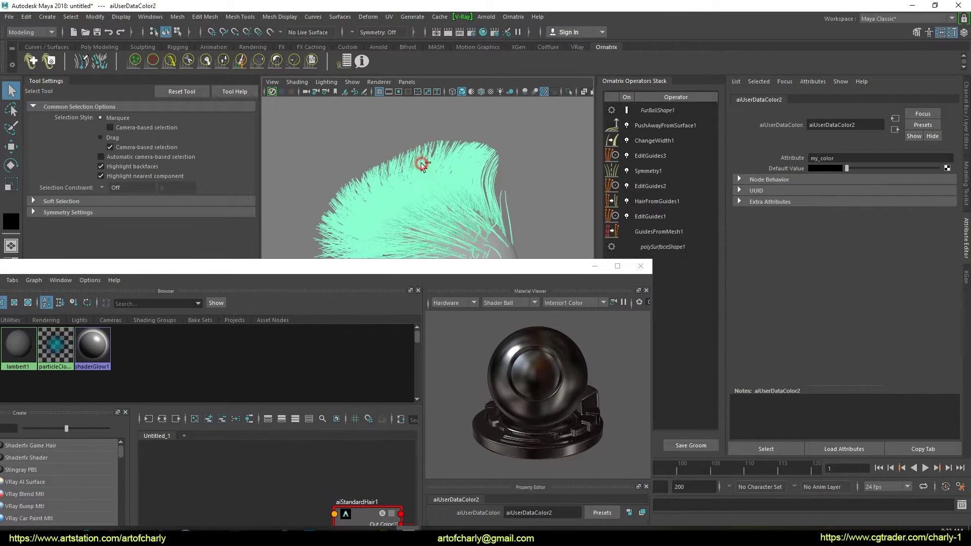
Step: Raise the aiStandardHair1 Diffuse weight to 1.0 and close Hypershade
mouse_move(773, 212)
middle_down()
mouse_move(751, 205)
mouse_move(368, 514)
middle_up()
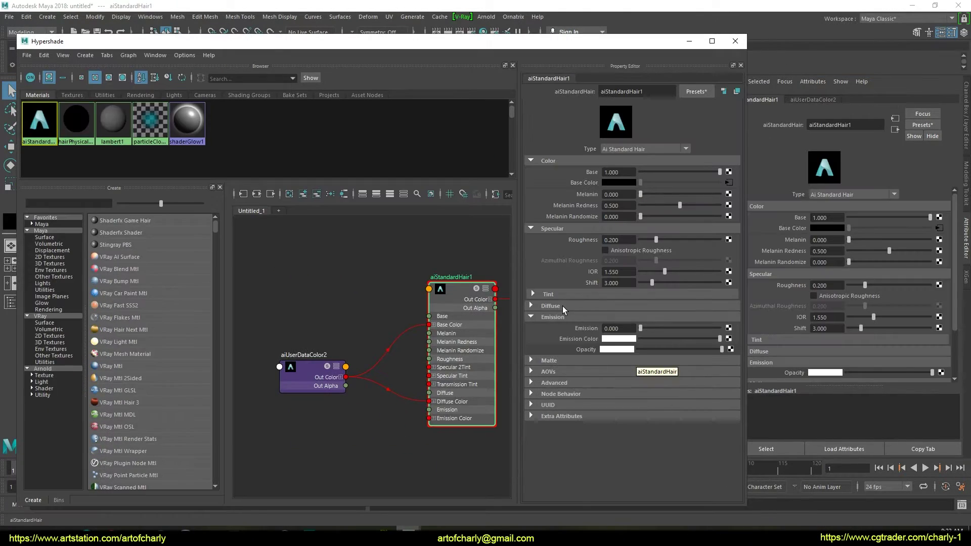
click(563, 306)
drag(645, 317, 656, 316)
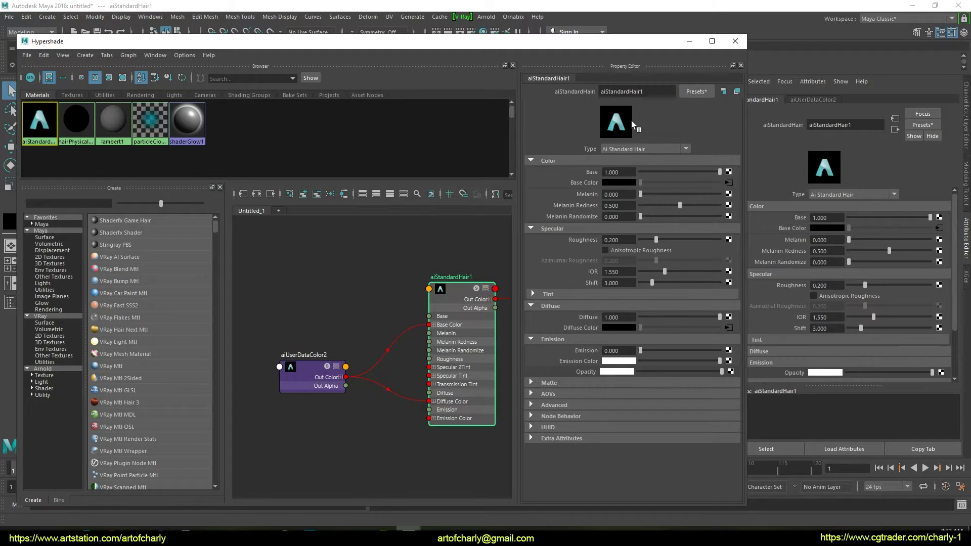
click(736, 41)
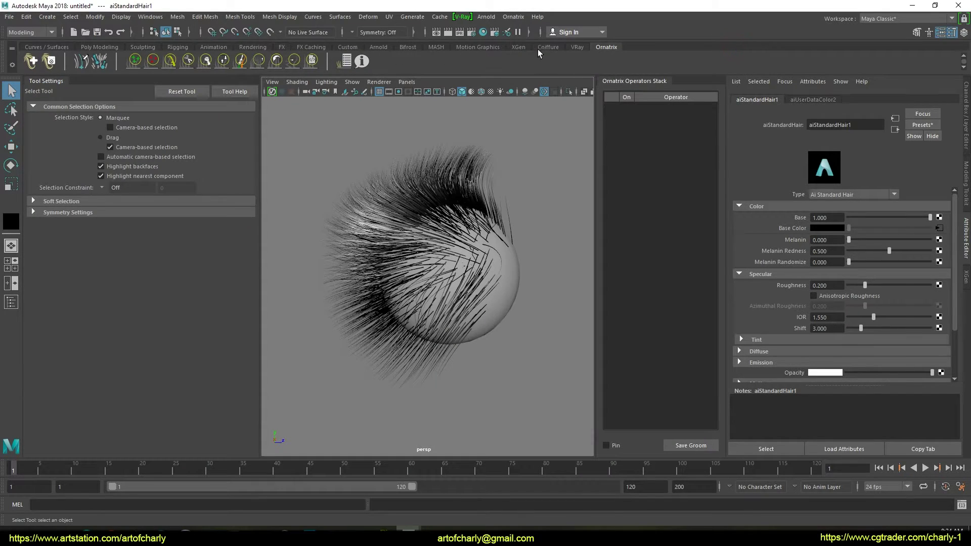
Step: Render the fur in Arnold from a newly orbited camera angle
click(487, 16)
click(497, 35)
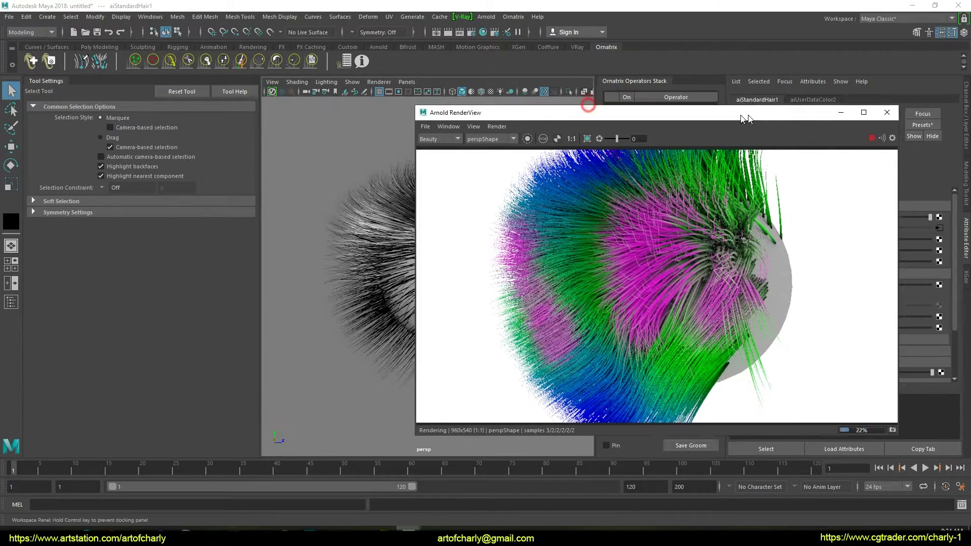
drag(593, 114, 770, 120)
mouse_move(379, 249)
alt+mouse_down()
mouse_move(369, 267)
mouse_move(321, 265)
mouse_move(374, 258)
alt+mouse_up()
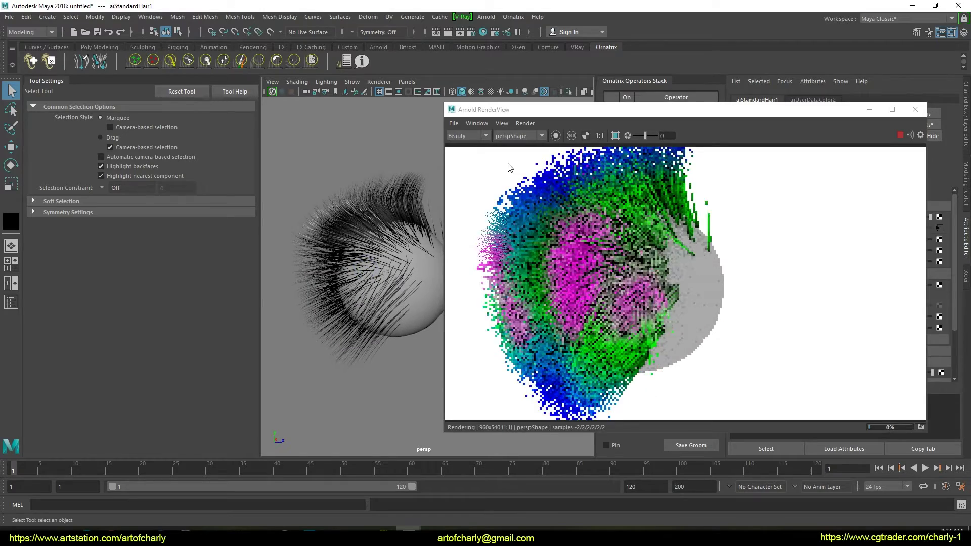
drag(714, 110, 415, 131)
Step: Tune aiStandardHair1: diffuse 0.22, Base 1, melanin 0.176, melanin randomize left at 0
drag(899, 292, 866, 299)
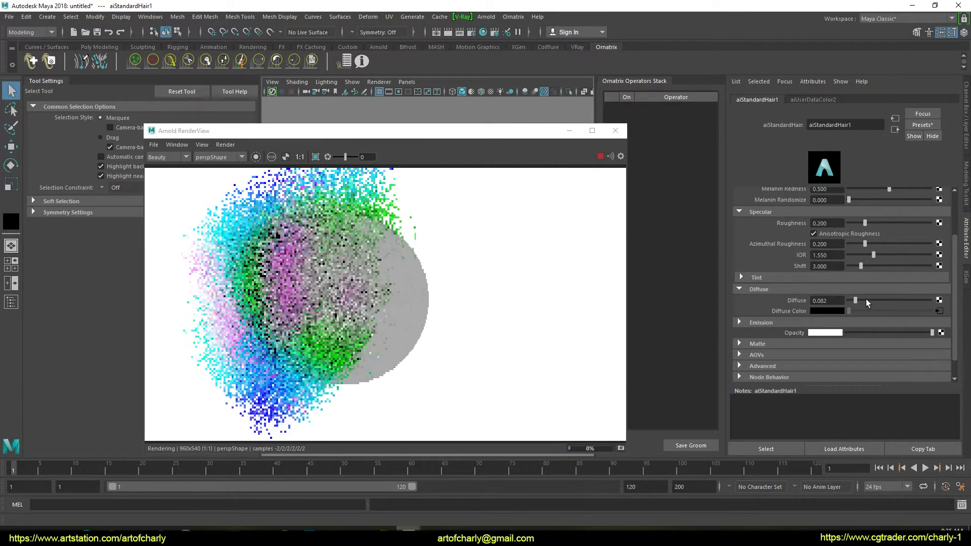
scroll(880, 228, up, 2)
scroll(879, 200, up, 2)
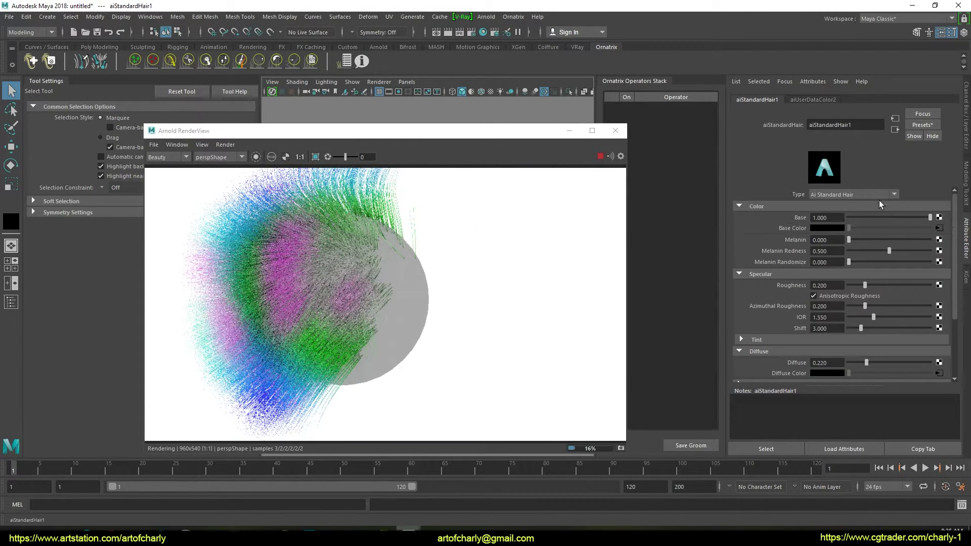
mouse_move(883, 220)
mouse_down()
mouse_move(782, 220)
mouse_move(958, 221)
mouse_up()
drag(893, 238, 863, 241)
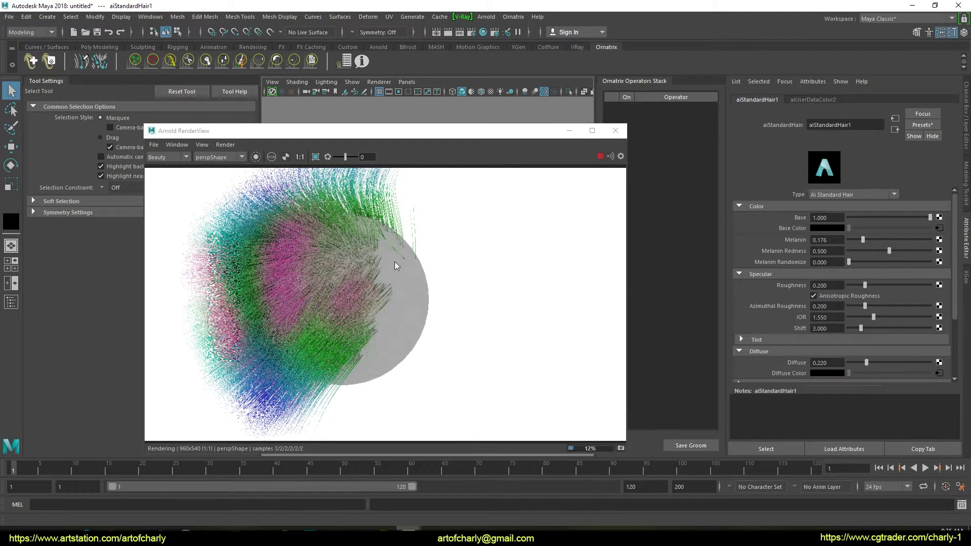
click(889, 262)
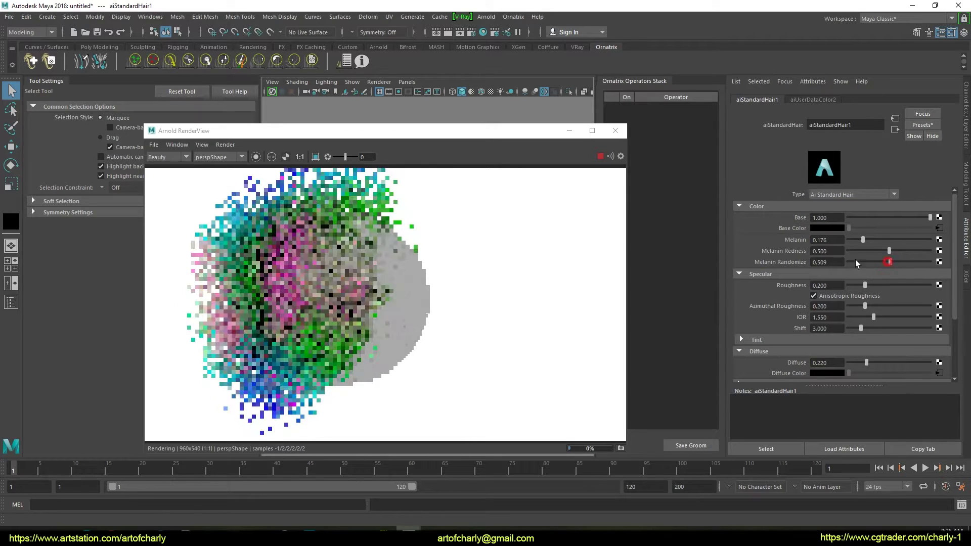
drag(855, 262, 846, 261)
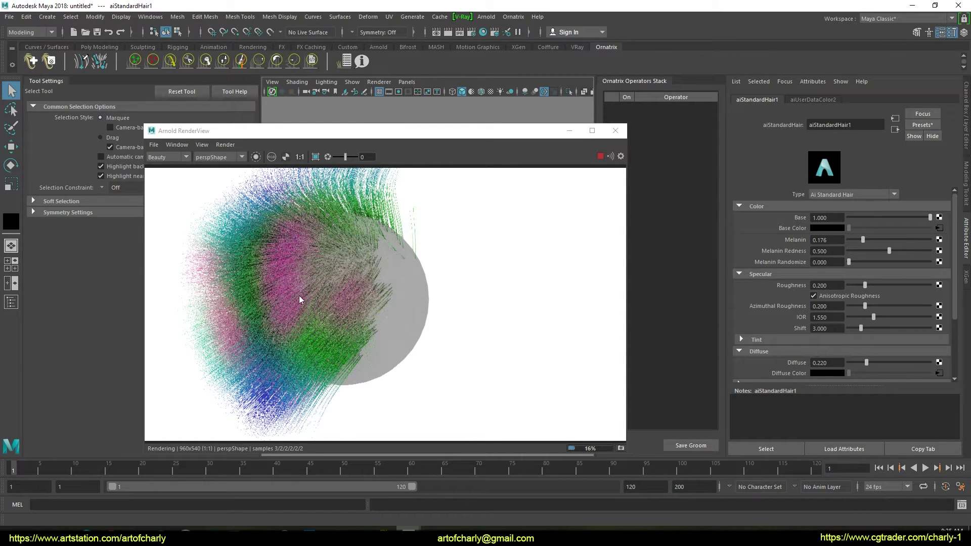